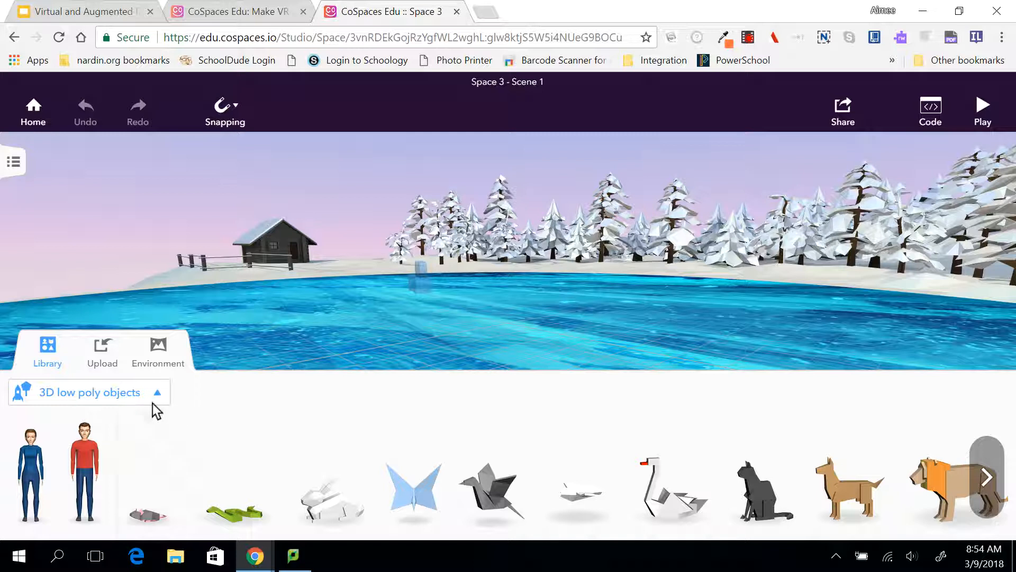
- Place the bear from the 3D objects library in the foreground of the frozen lake and preview the scene
{"action": "left_click", "coordinate": [136, 402]}
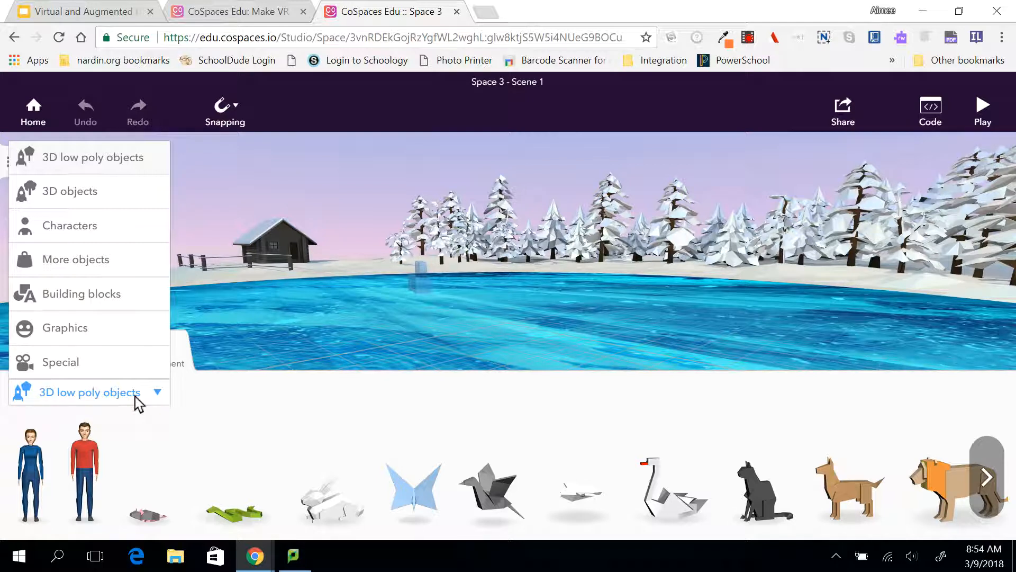
{"action": "left_click", "coordinate": [69, 225]}
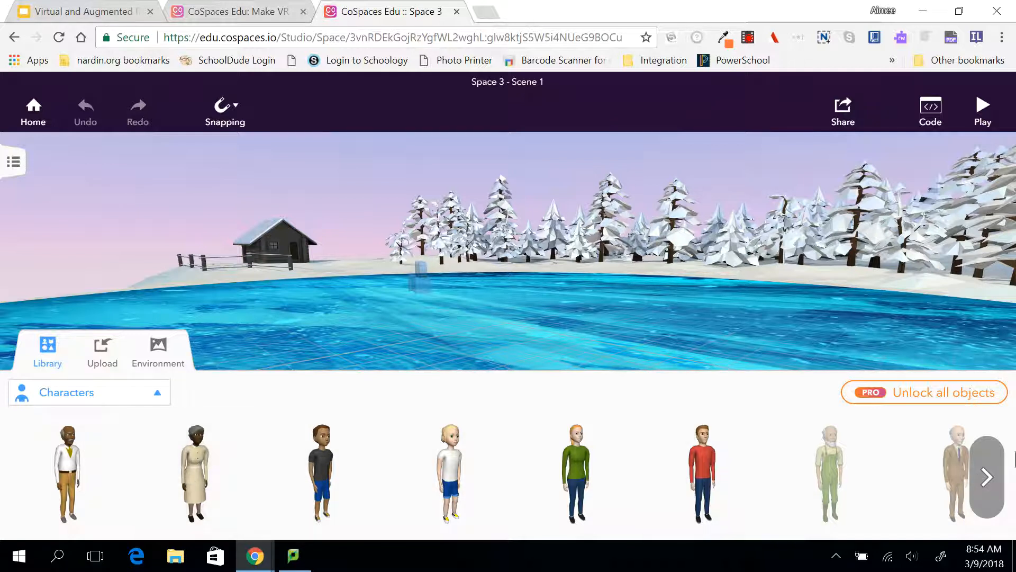
{"action": "left_click", "coordinate": [145, 399]}
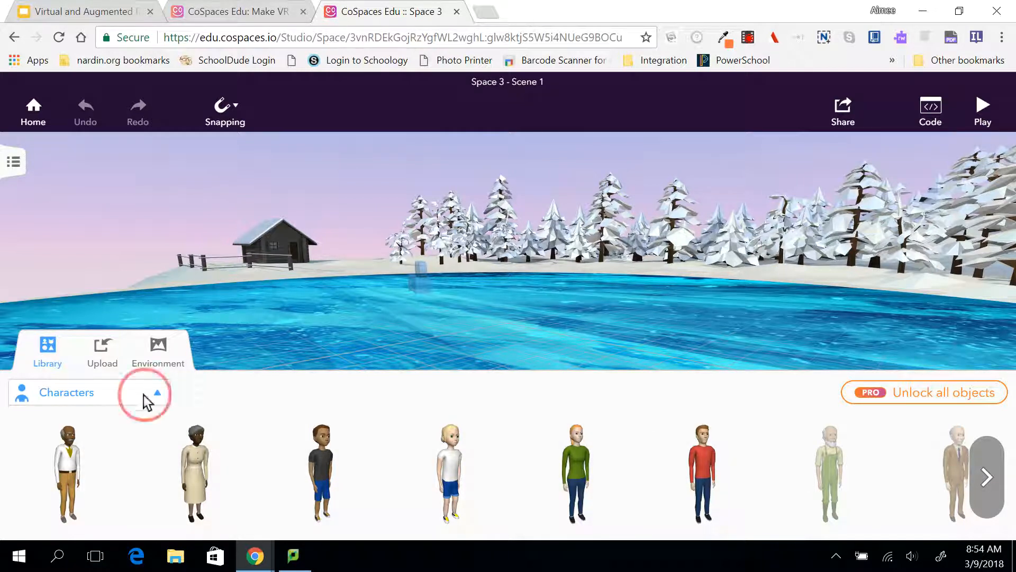
{"action": "left_click", "coordinate": [73, 192]}
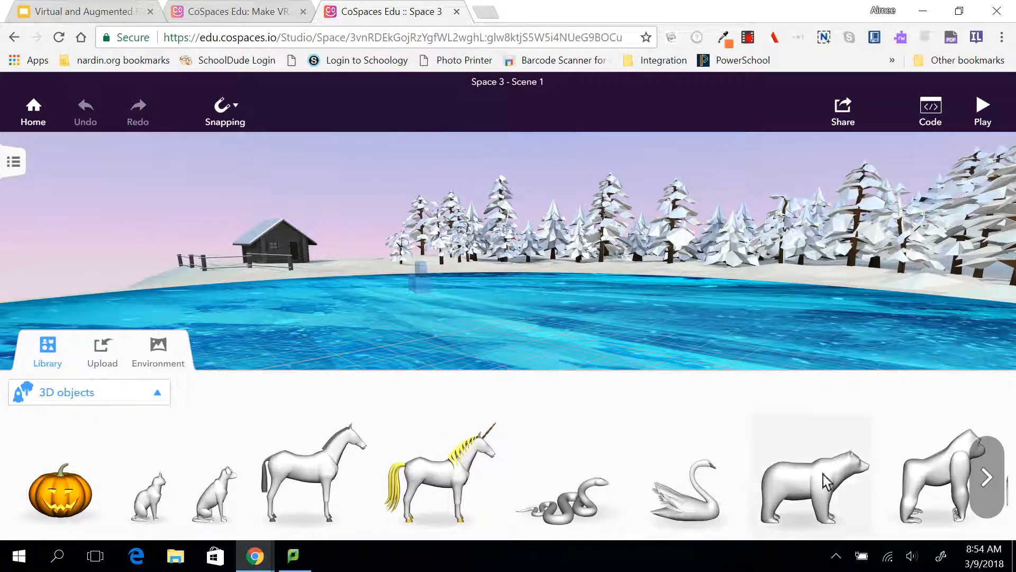
{"action": "left_click_drag", "start_coordinate": [827, 480], "coordinate": [551, 301]}
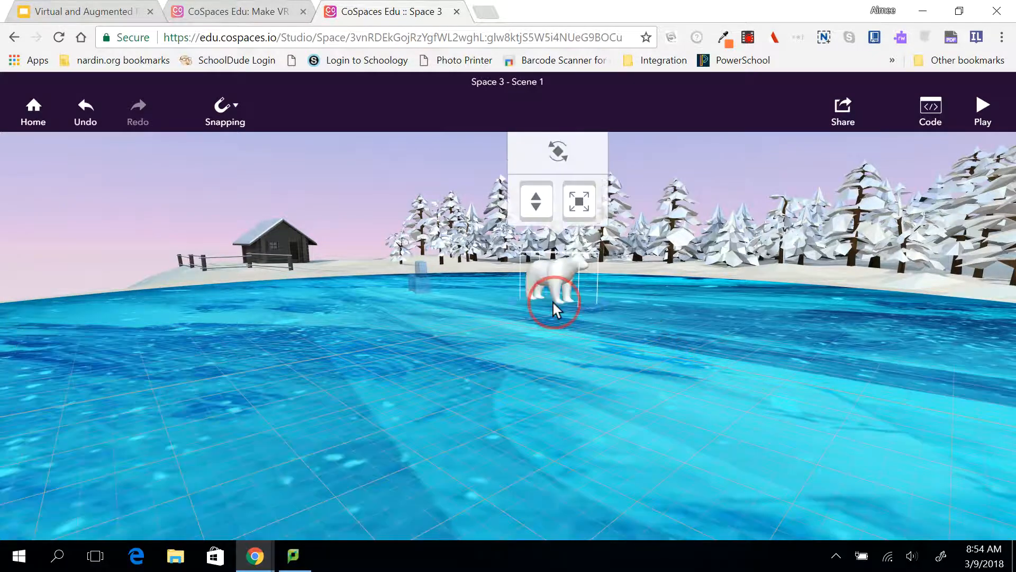
{"action": "left_click_drag", "start_coordinate": [558, 281], "coordinate": [527, 329]}
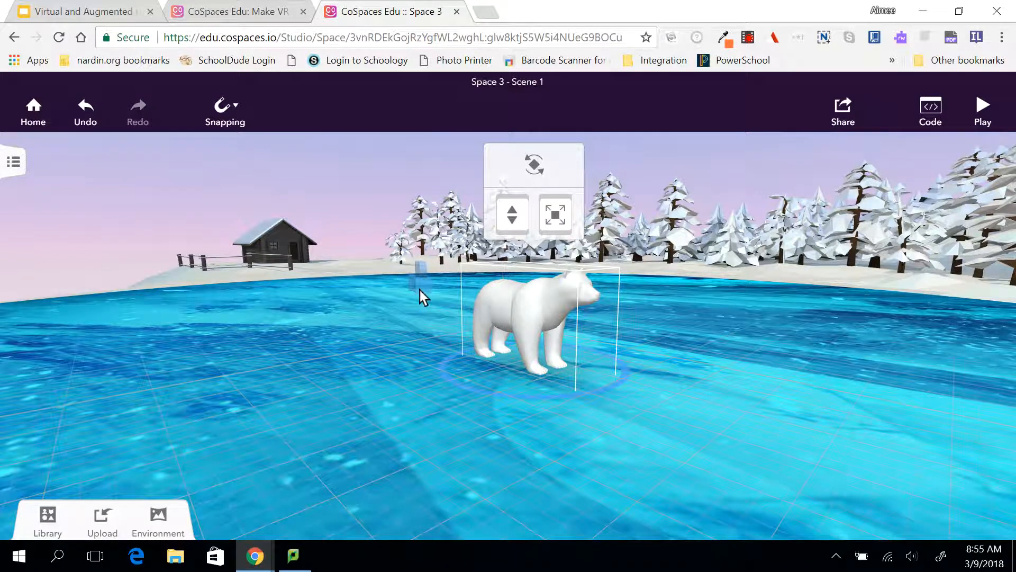
{"action": "left_click", "coordinate": [983, 108]}
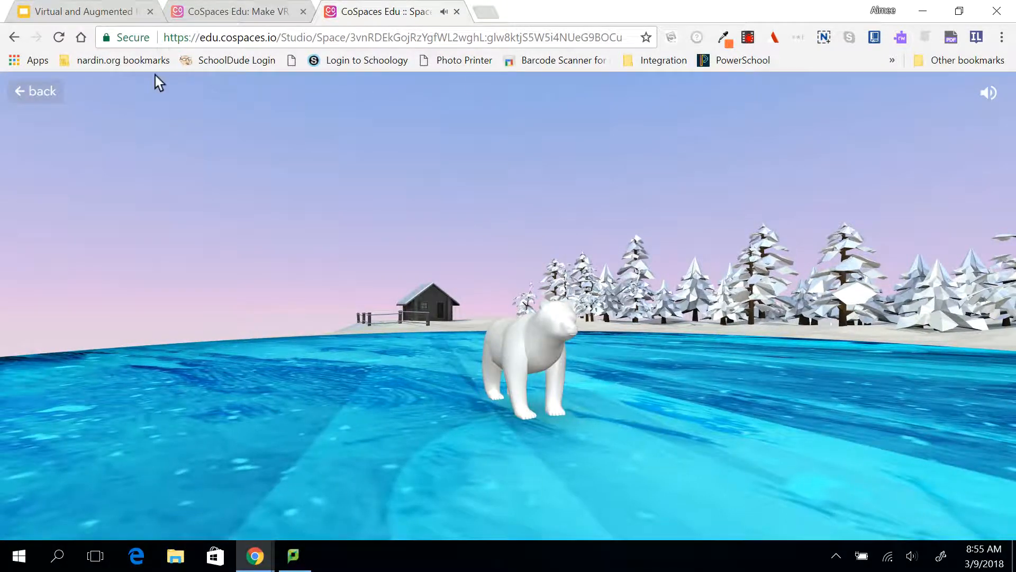
{"action": "left_click", "coordinate": [49, 94]}
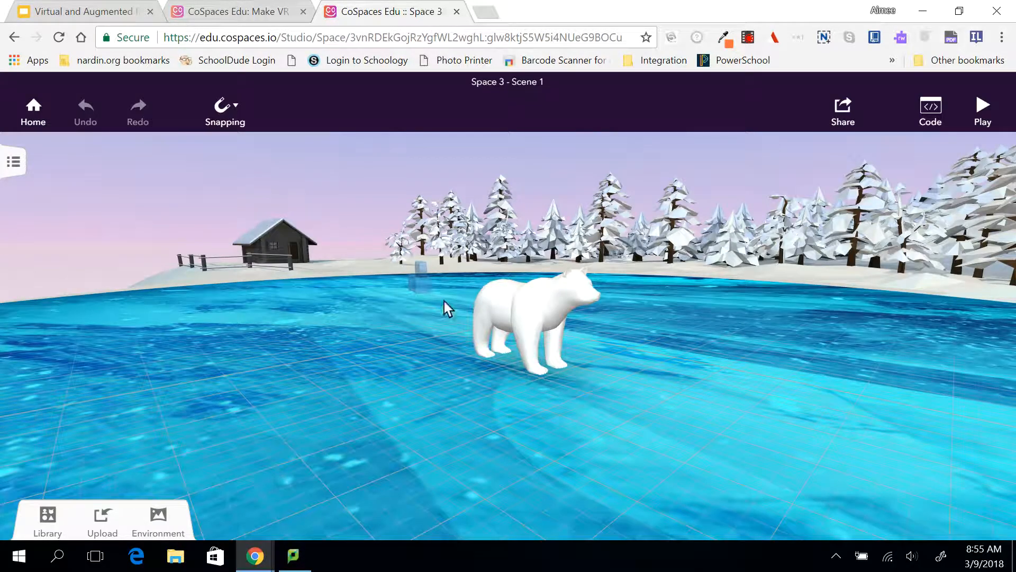
- Rotate the bear on the lake so it faces the cabin side, and move it slightly closer to the camera
{"action": "left_click", "coordinate": [543, 315]}
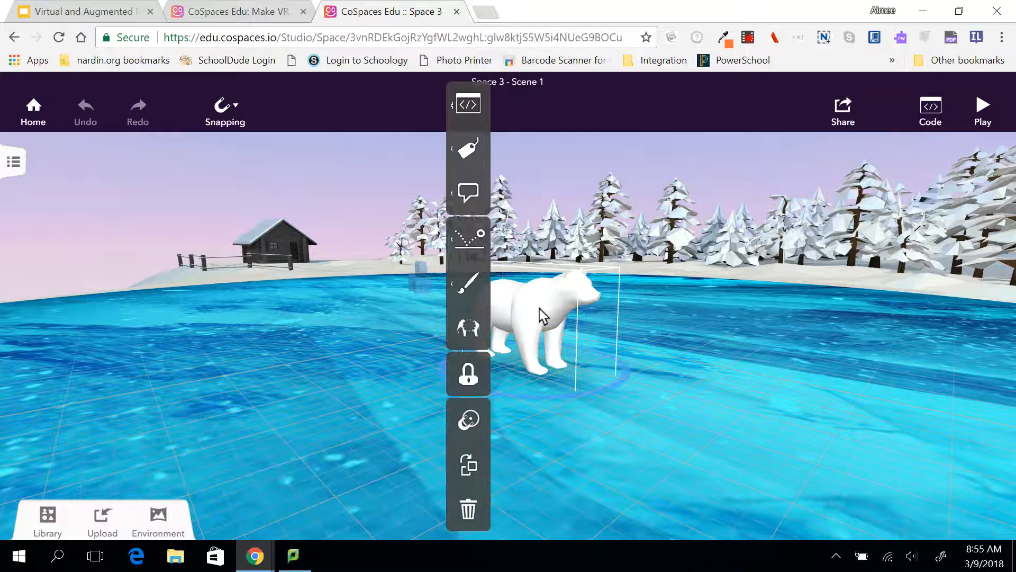
{"action": "left_click", "coordinate": [540, 310]}
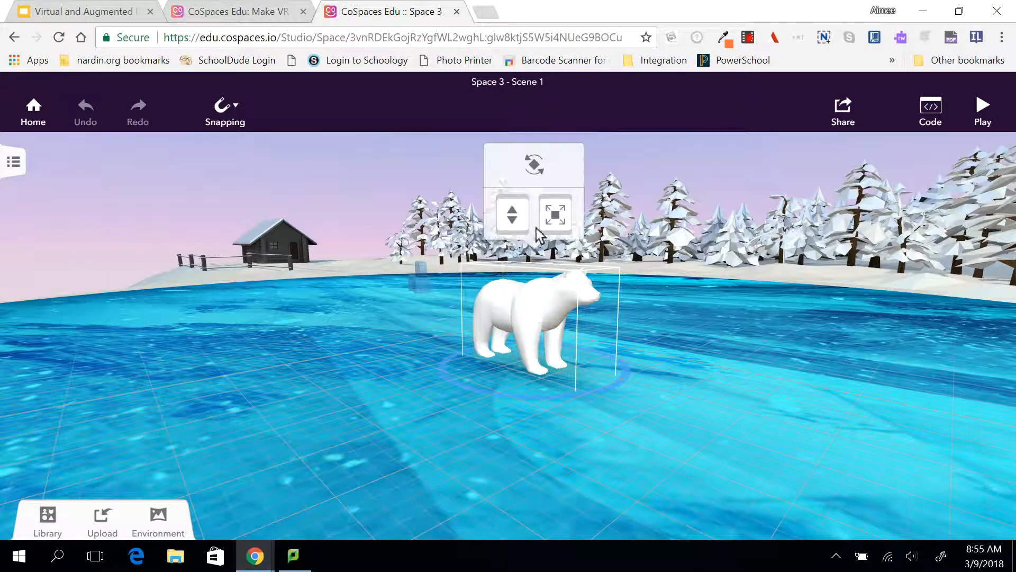
{"action": "left_click", "coordinate": [541, 166]}
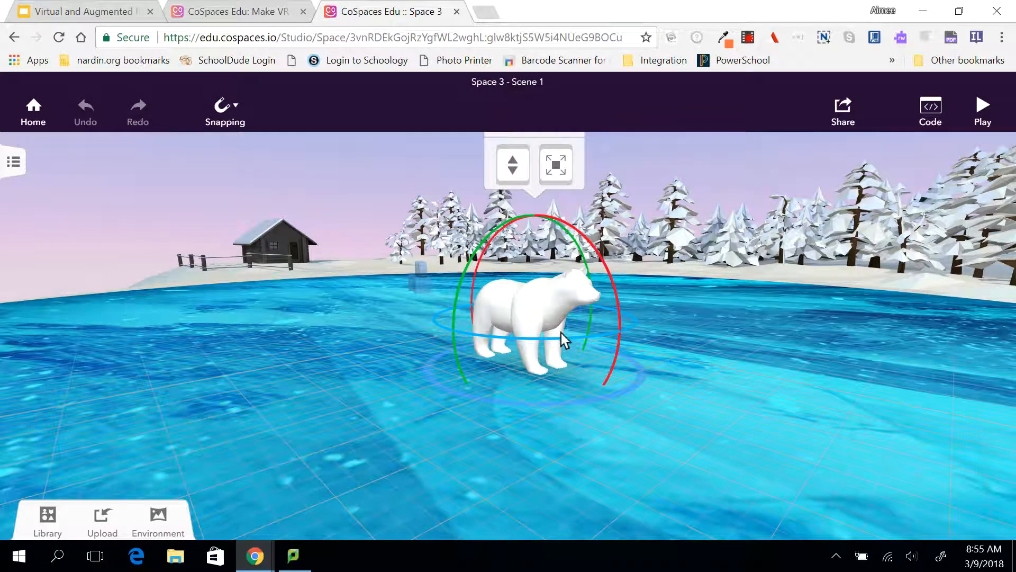
{"action": "left_click_drag", "start_coordinate": [564, 345], "coordinate": [515, 337]}
{"action": "left_click_drag", "start_coordinate": [521, 286], "coordinate": [538, 307]}
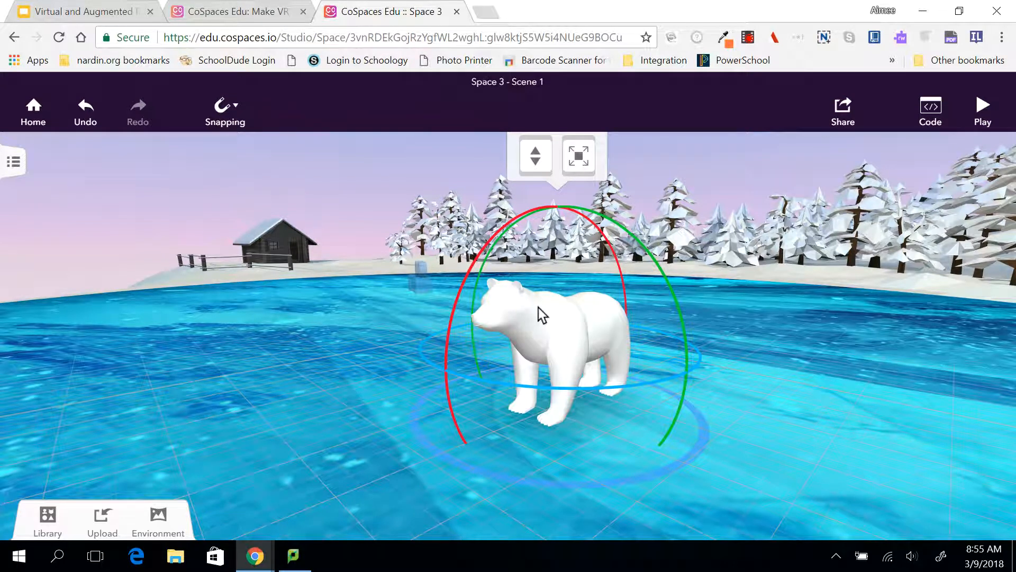
- Enable Use in Blockly and Show name for the bear, and look at its physics settings
{"action": "left_click_drag", "start_coordinate": [538, 307], "coordinate": [538, 307]}
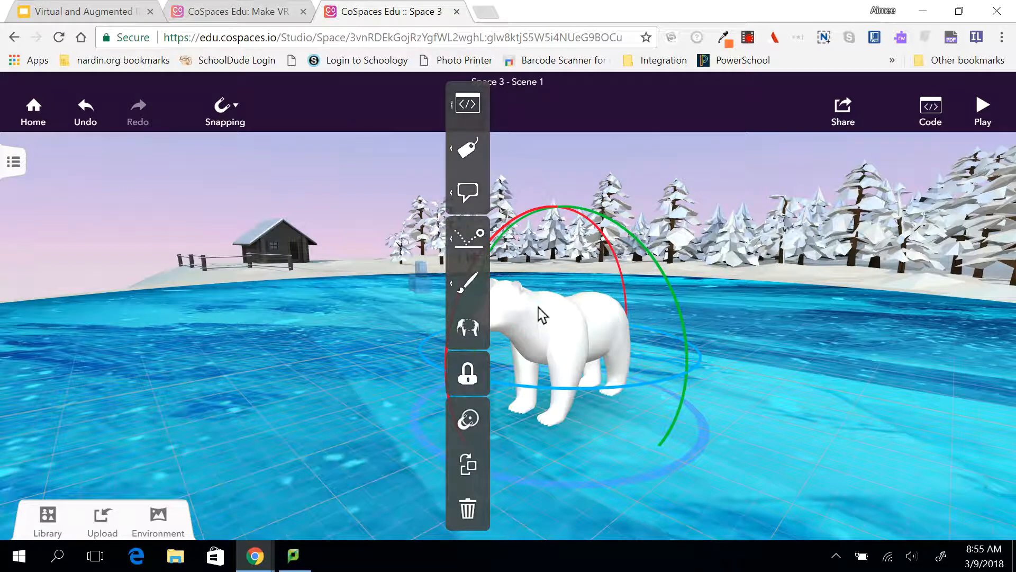
{"action": "left_click", "coordinate": [463, 153]}
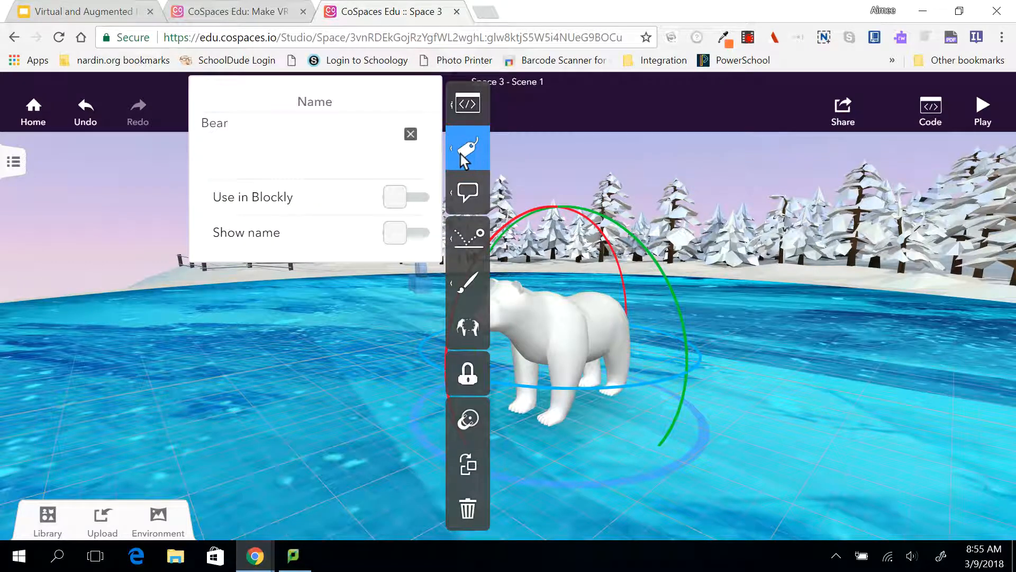
{"action": "left_click", "coordinate": [417, 198]}
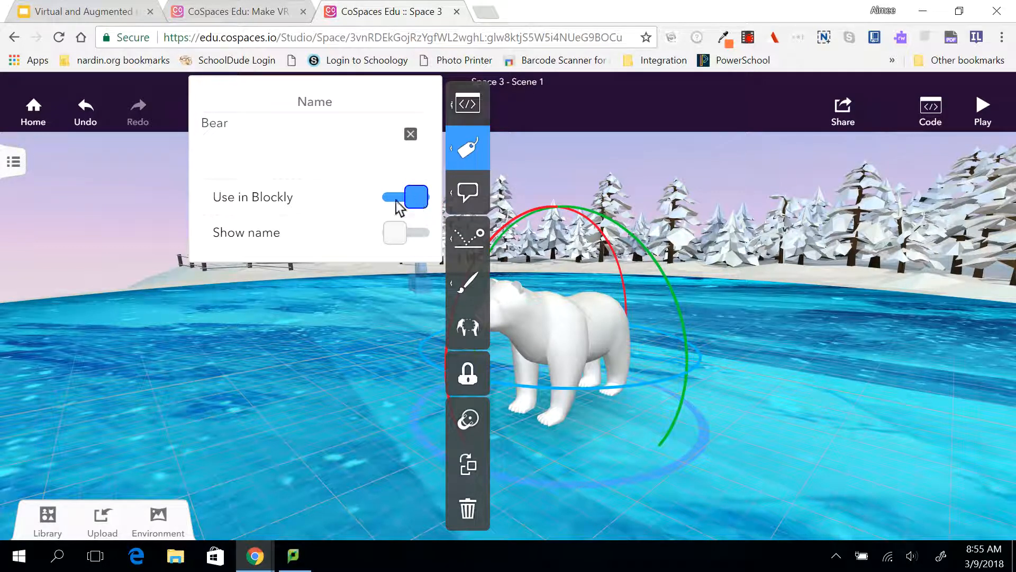
{"action": "left_click", "coordinate": [413, 234]}
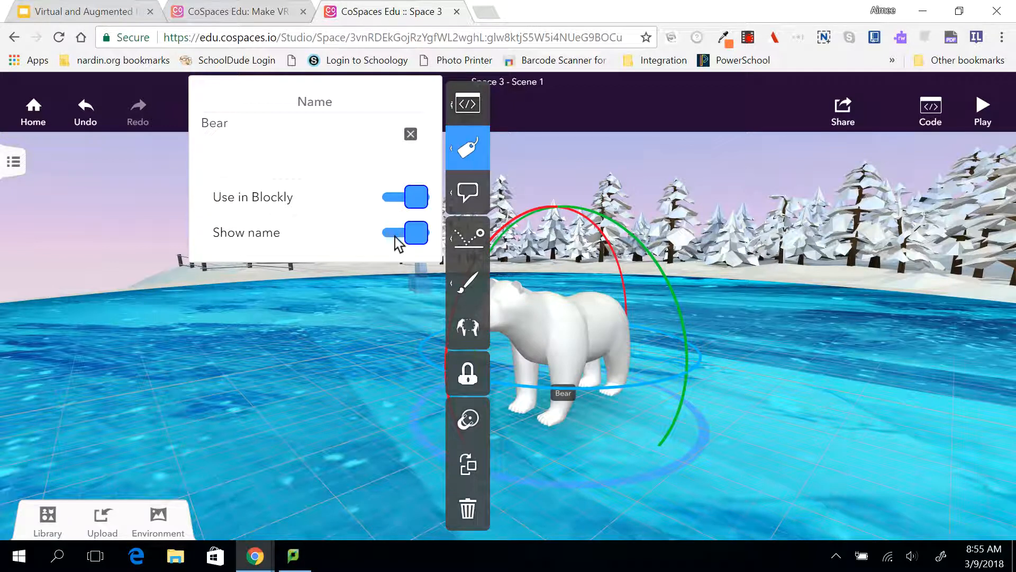
{"action": "left_click", "coordinate": [468, 238]}
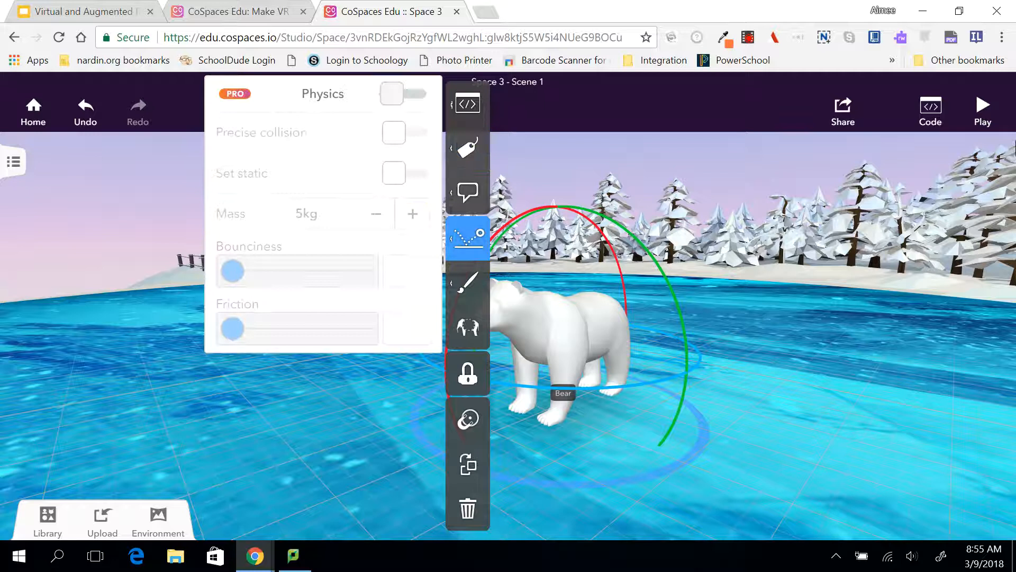
- Preview the scene, back away until the bear and its name label are in view, and return to editing
{"action": "left_click", "coordinate": [985, 110]}
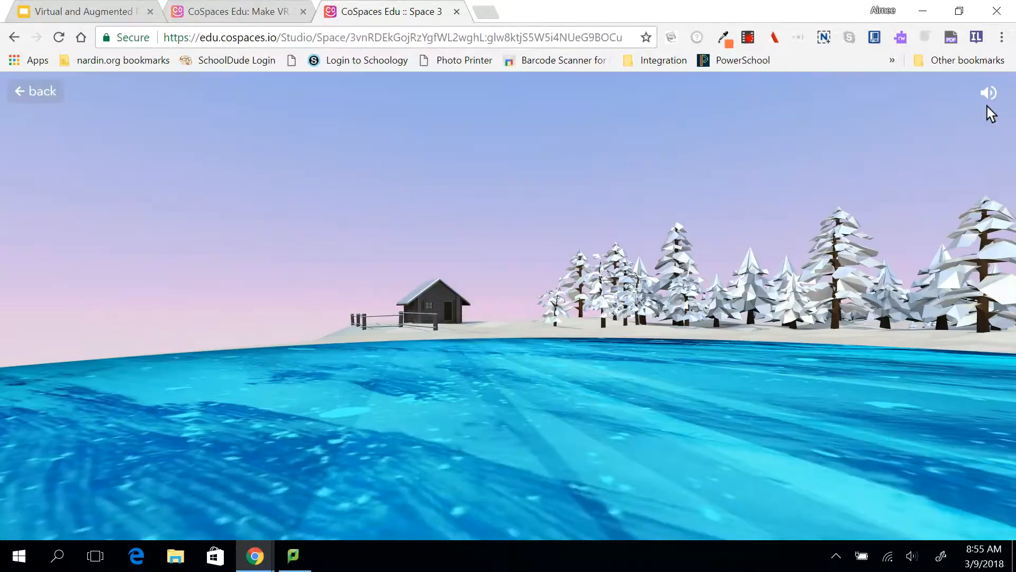
{"action": "key", "text": "Down"}
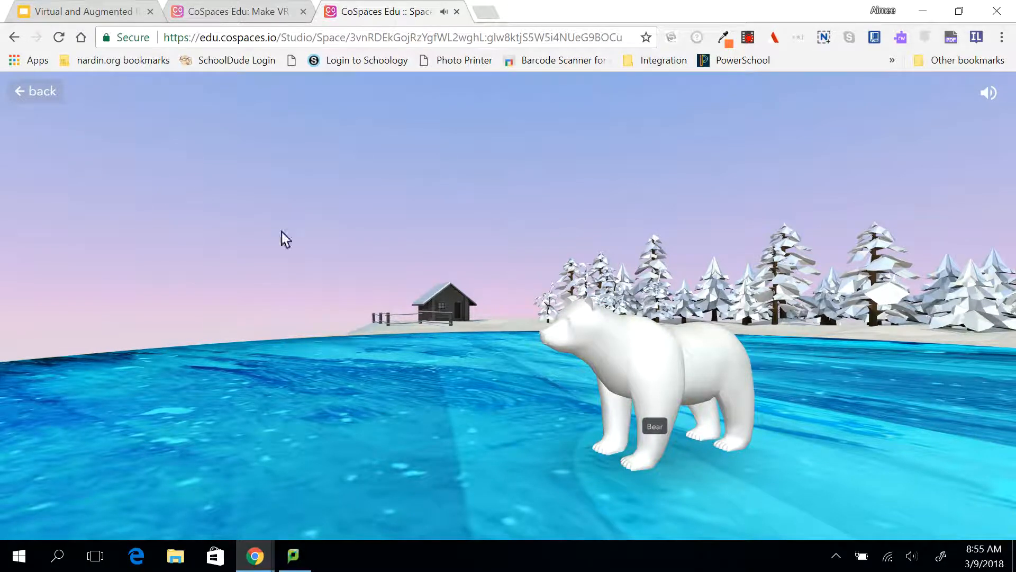
{"action": "left_click", "coordinate": [21, 101]}
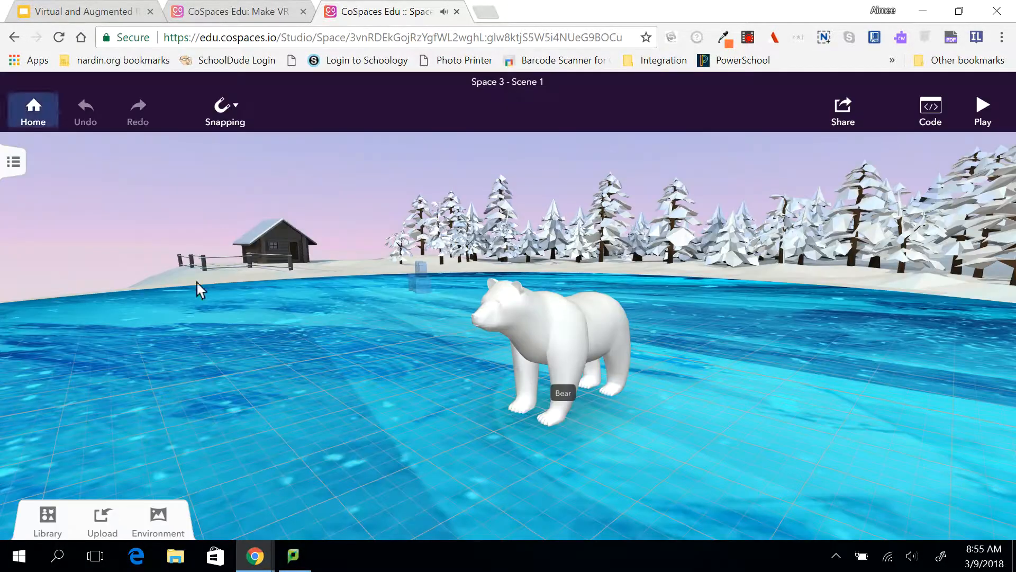
- Hide the bear's name label by disabling Show name
{"action": "left_click", "coordinate": [537, 341]}
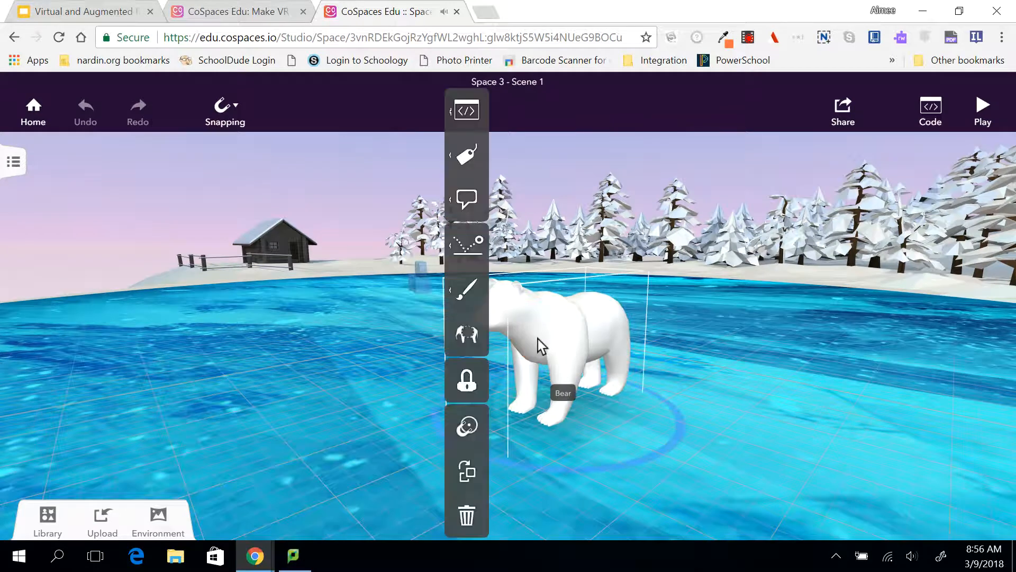
{"action": "left_click", "coordinate": [466, 154]}
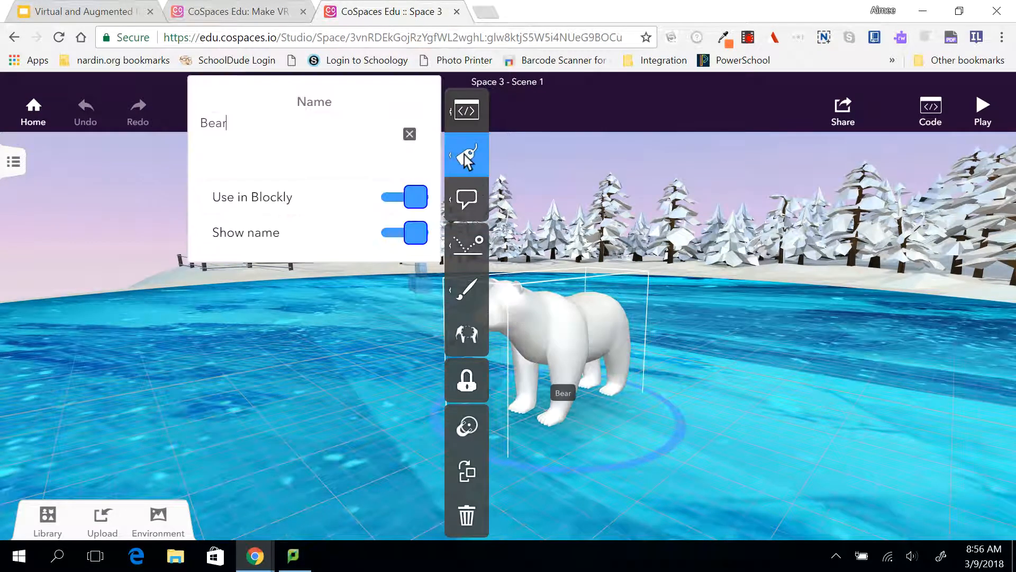
{"action": "left_click", "coordinate": [420, 231]}
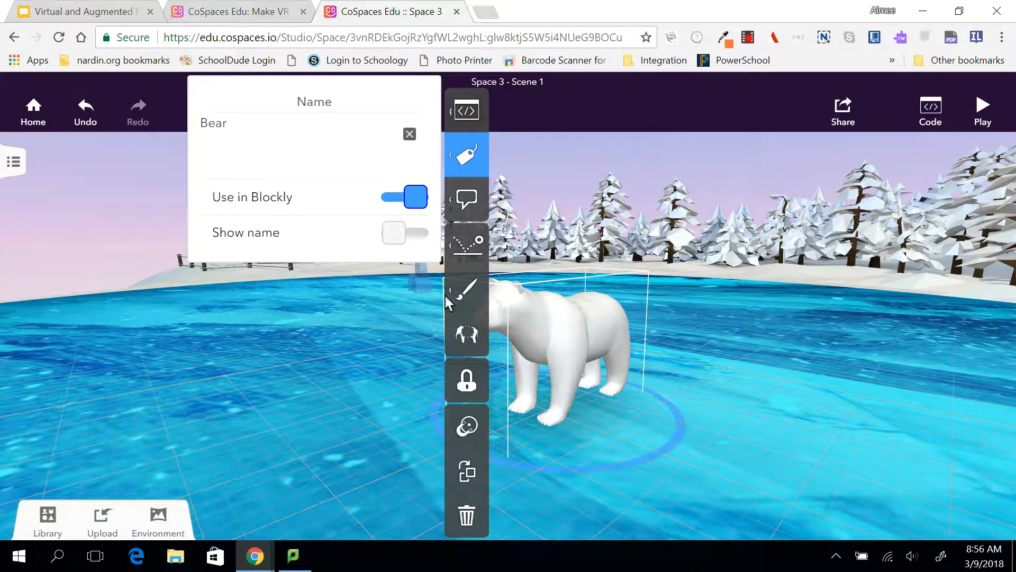
- Color the bear medium purple and try out its opacity setting
{"action": "left_click", "coordinate": [466, 292]}
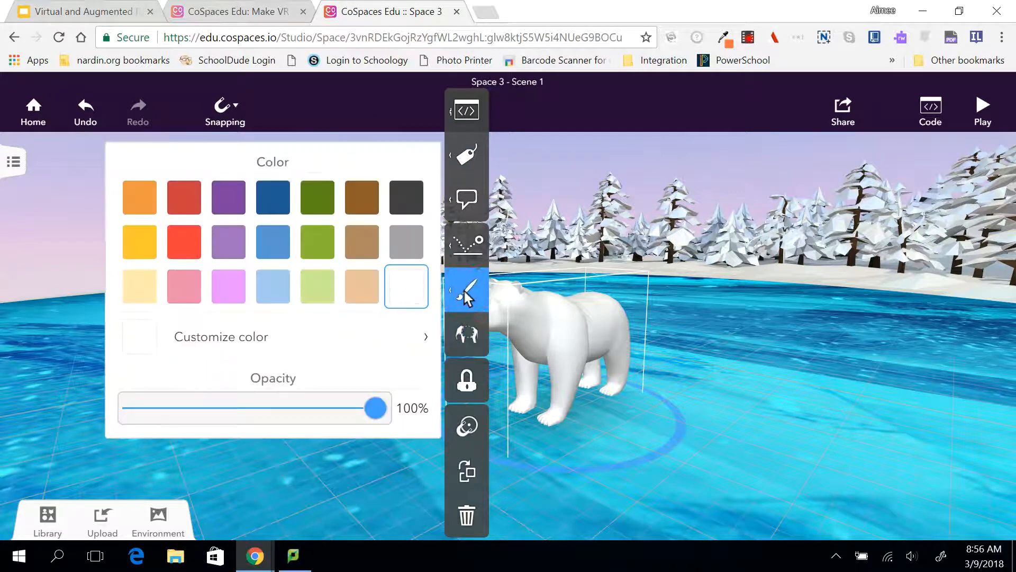
{"action": "left_click", "coordinate": [221, 251]}
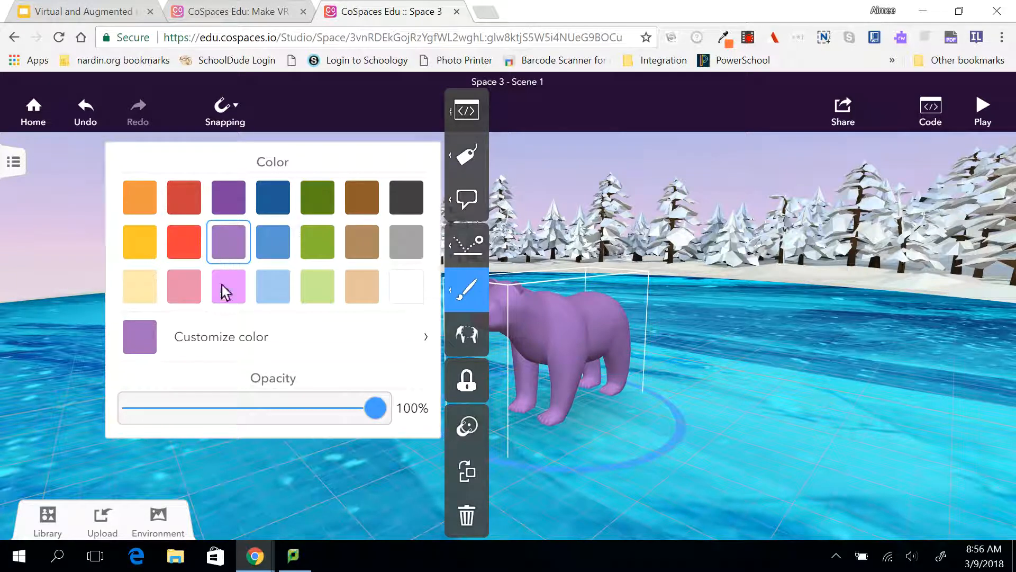
{"action": "left_click_drag", "start_coordinate": [374, 411], "coordinate": [398, 417]}
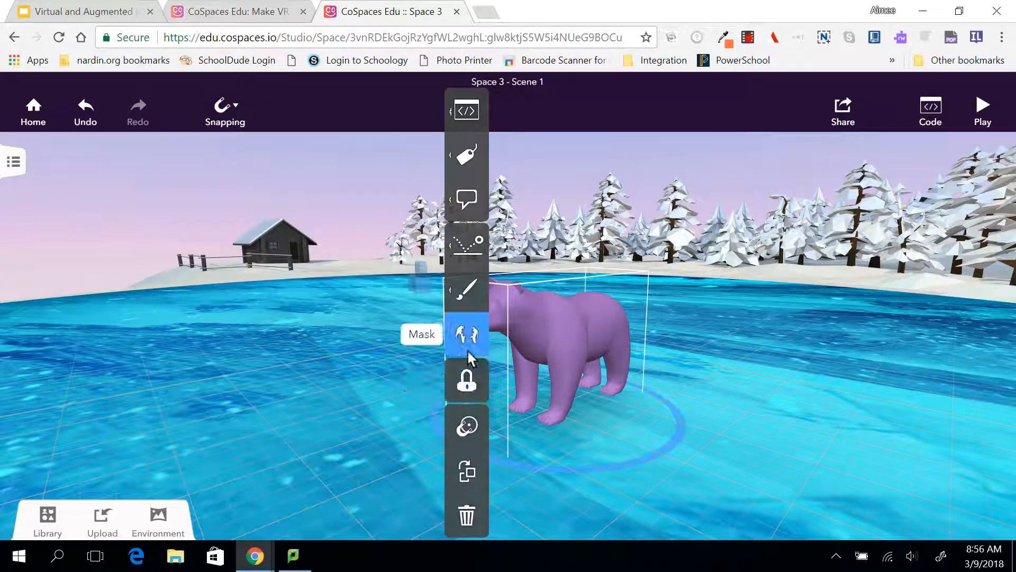
- Try the Mask option on the bear and unmask it again
{"action": "left_click", "coordinate": [466, 339]}
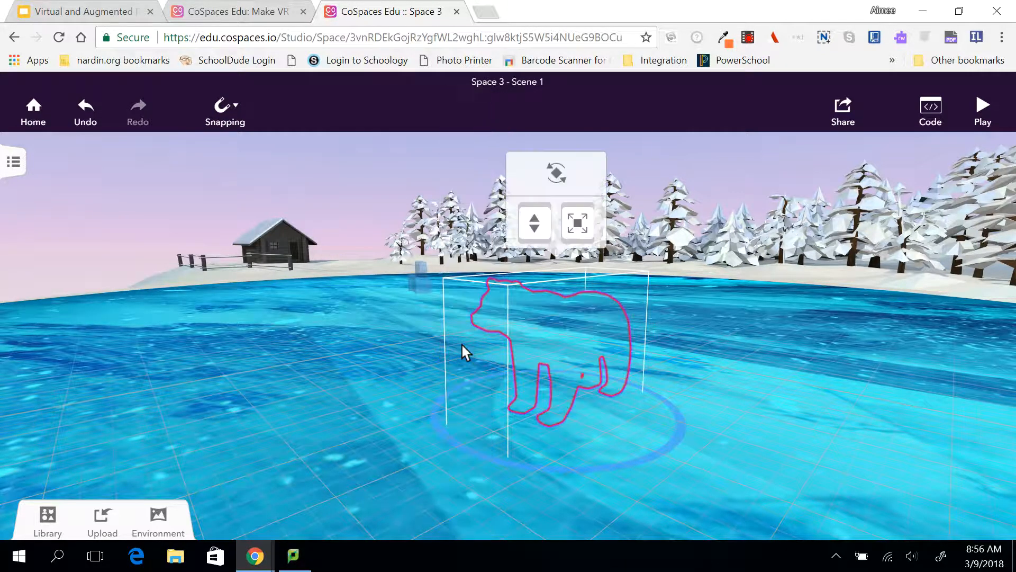
{"action": "left_click", "coordinate": [482, 315]}
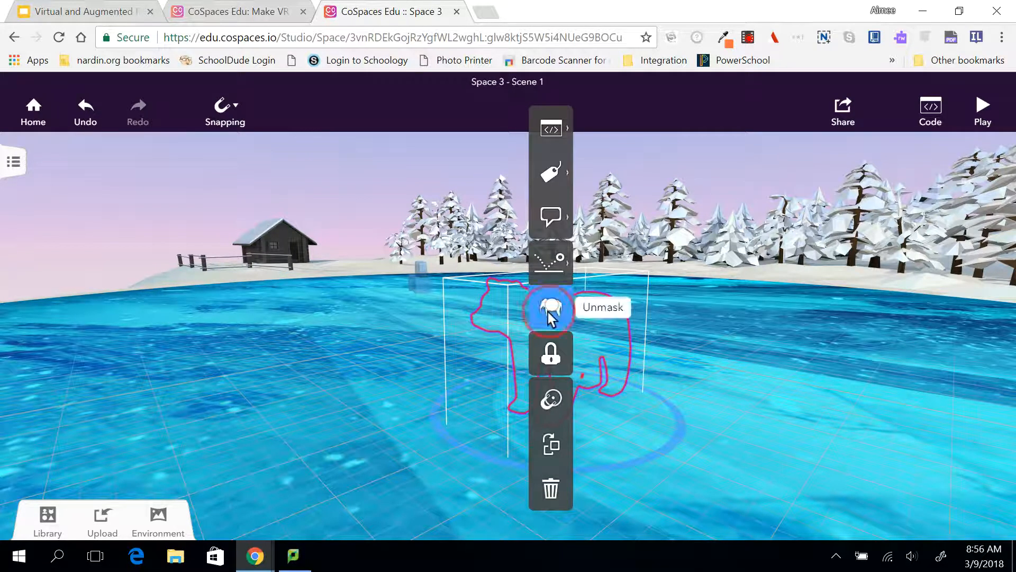
{"action": "left_click", "coordinate": [548, 311]}
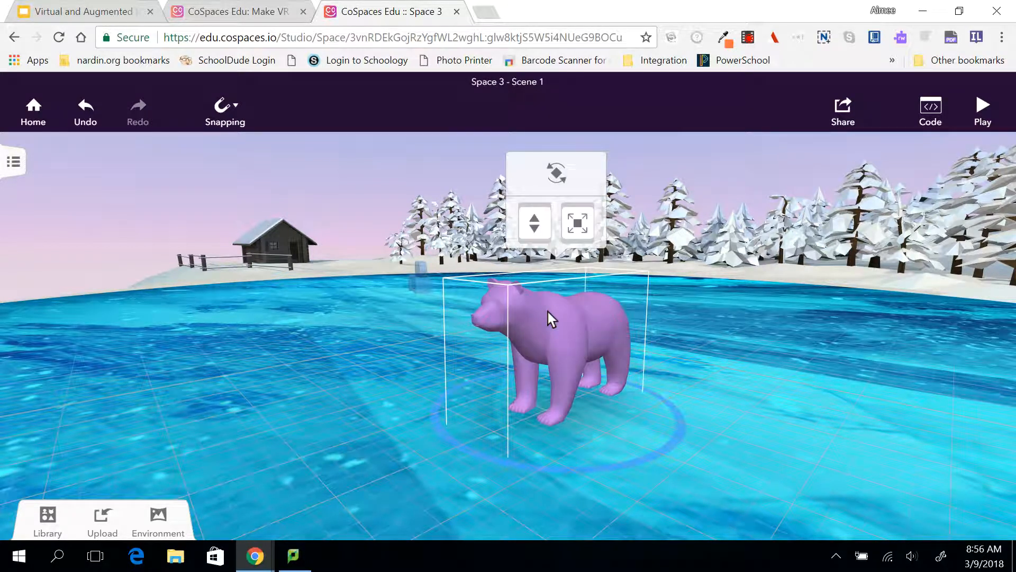
- Move the purple bear to the snowy shore between the cabin and the trees, and preview it up close
{"action": "left_click_drag", "start_coordinate": [579, 347], "coordinate": [363, 250]}
{"action": "left_click", "coordinate": [356, 263]}
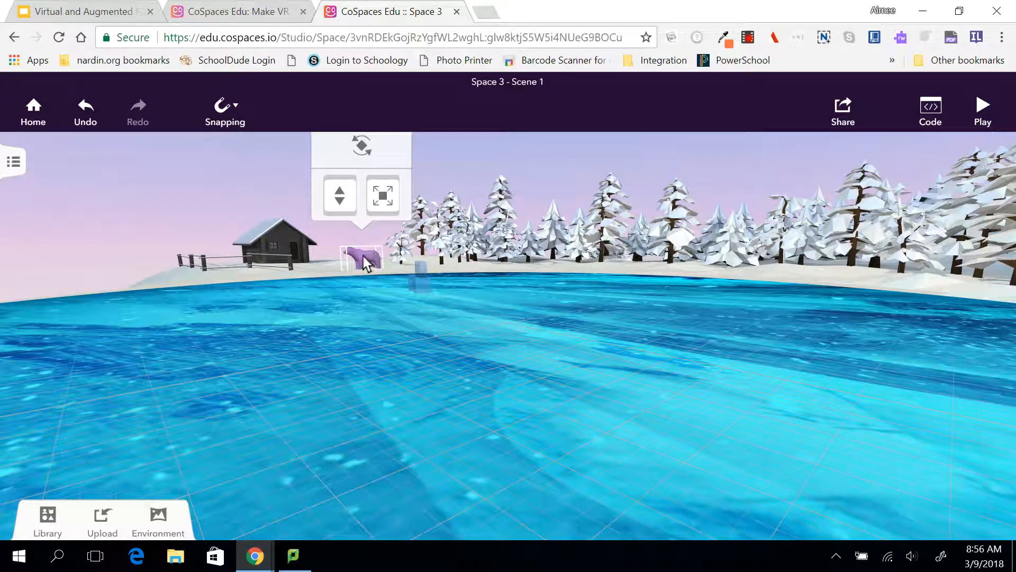
{"action": "left_click", "coordinate": [981, 125]}
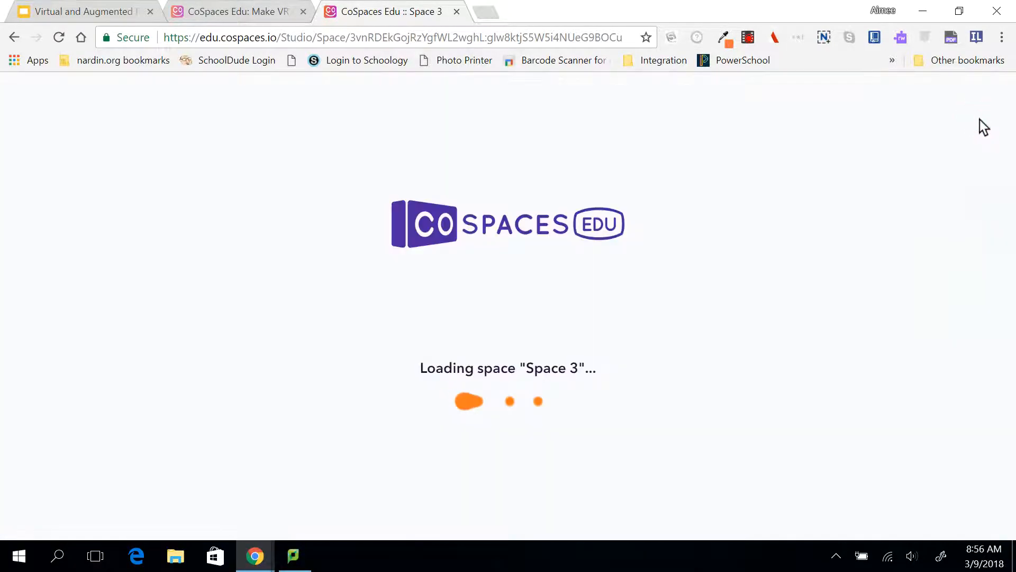
{"action": "key", "text": "Up"}
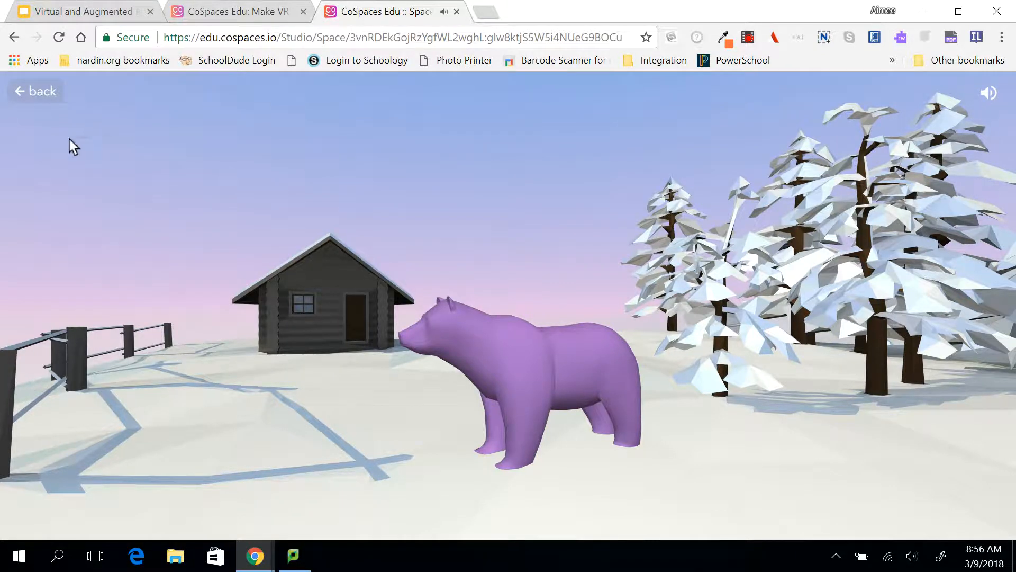
{"action": "left_click", "coordinate": [46, 94]}
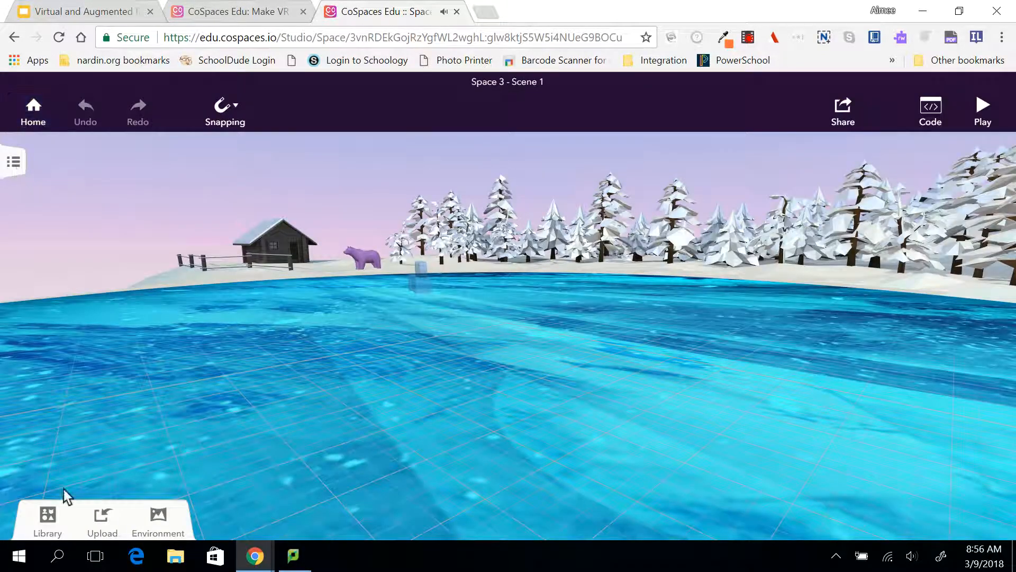
- Add the blonde girl in a white shirt and blue shorts from the Characters library to the lake
{"action": "left_click", "coordinate": [43, 532]}
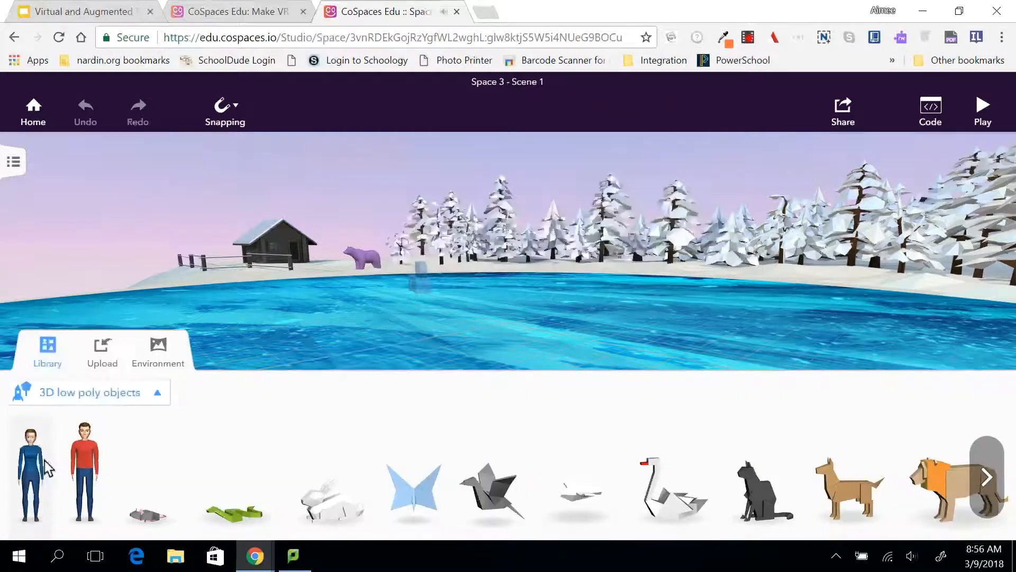
{"action": "left_click", "coordinate": [98, 394]}
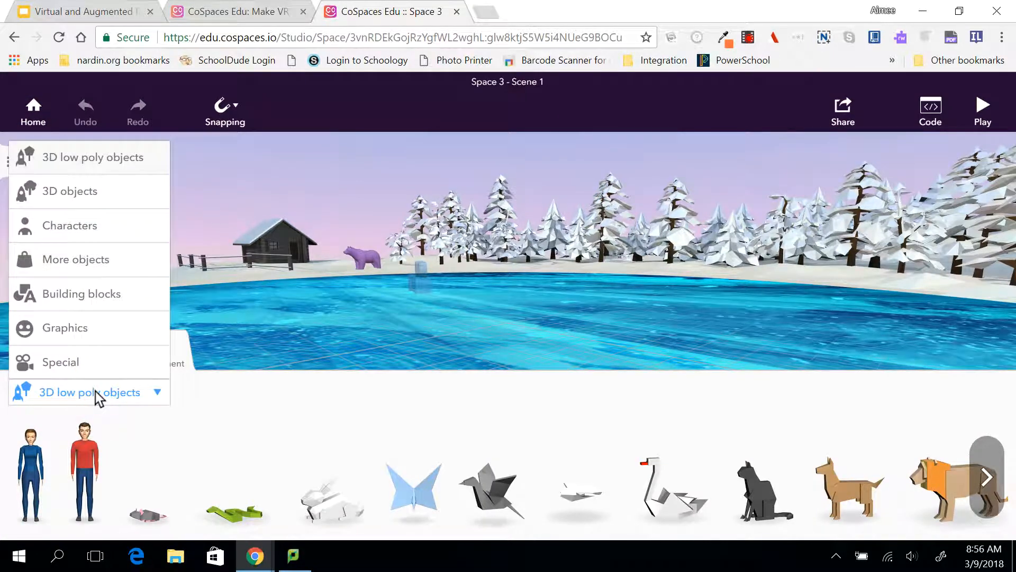
{"action": "left_click", "coordinate": [64, 226]}
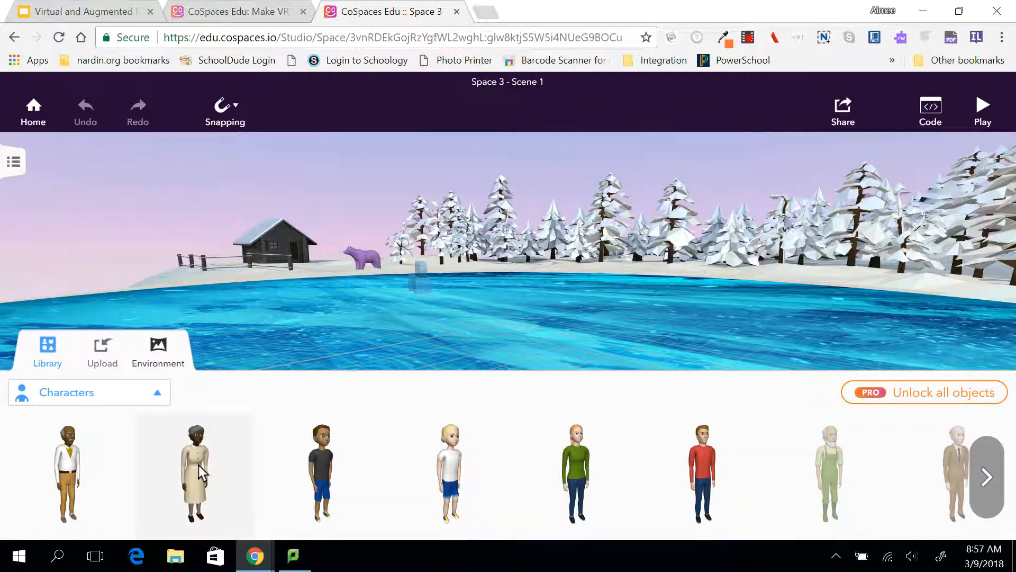
{"action": "left_click_drag", "start_coordinate": [434, 493], "coordinate": [490, 385]}
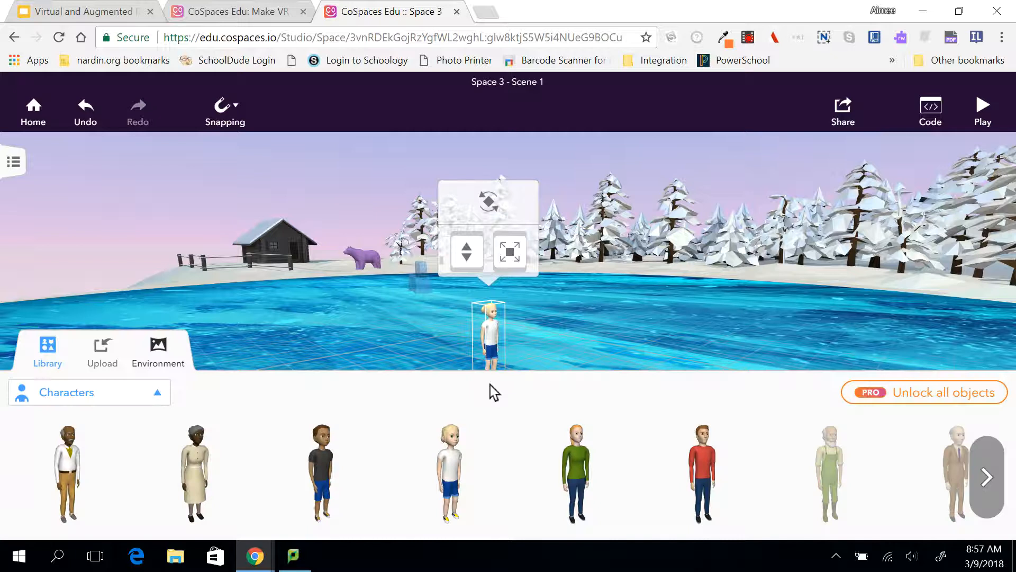
- Move the girl slightly closer to the viewer on the lake surface
{"action": "left_click", "coordinate": [490, 339]}
{"action": "left_click", "coordinate": [510, 251]}
{"action": "left_click", "coordinate": [477, 320]}
{"action": "left_click", "coordinate": [484, 328]}
{"action": "left_click", "coordinate": [497, 328]}
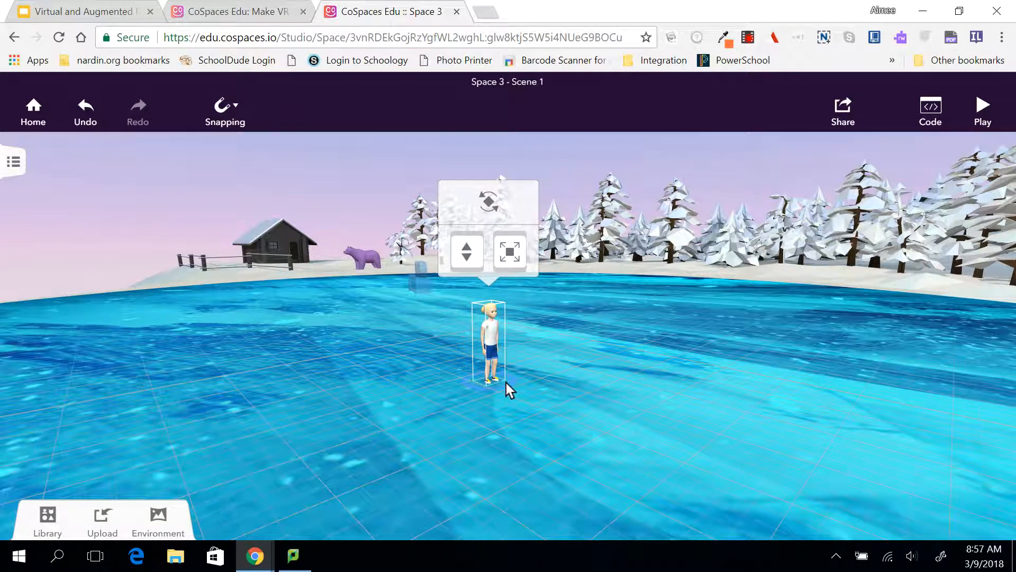
{"action": "left_click_drag", "start_coordinate": [498, 359], "coordinate": [501, 394]}
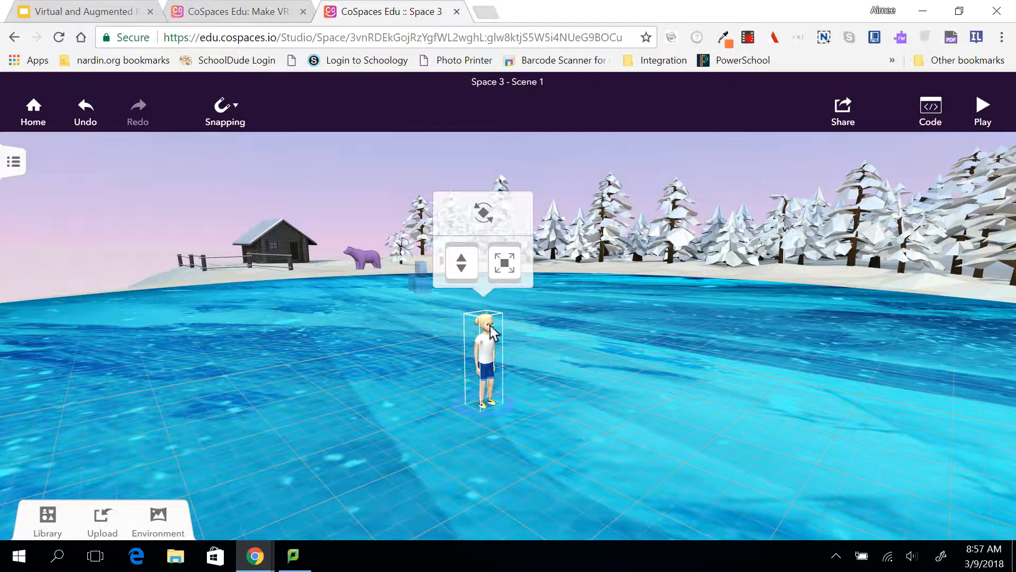
- Activate rotation mode for the girl and try turning her with the rotation rings
{"action": "left_click", "coordinate": [483, 210]}
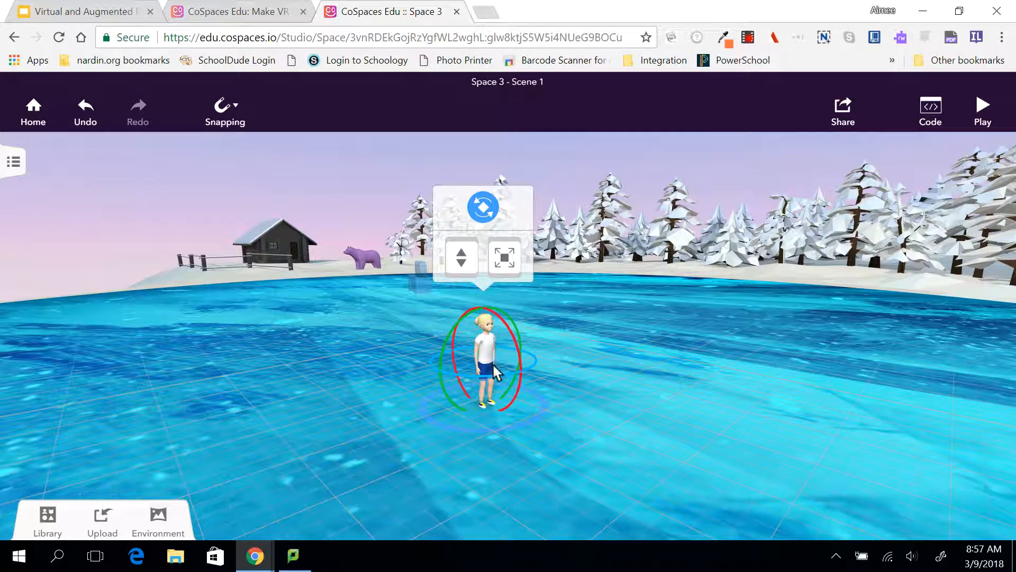
{"action": "mouse_move", "coordinate": [508, 319]}
{"action": "left_mouse_down"}
{"action": "mouse_move", "coordinate": [514, 379]}
{"action": "mouse_move", "coordinate": [501, 396]}
{"action": "mouse_move", "coordinate": [431, 300]}
{"action": "mouse_move", "coordinate": [503, 300]}
{"action": "mouse_move", "coordinate": [520, 320]}
{"action": "left_mouse_up"}
{"action": "left_click", "coordinate": [462, 254]}
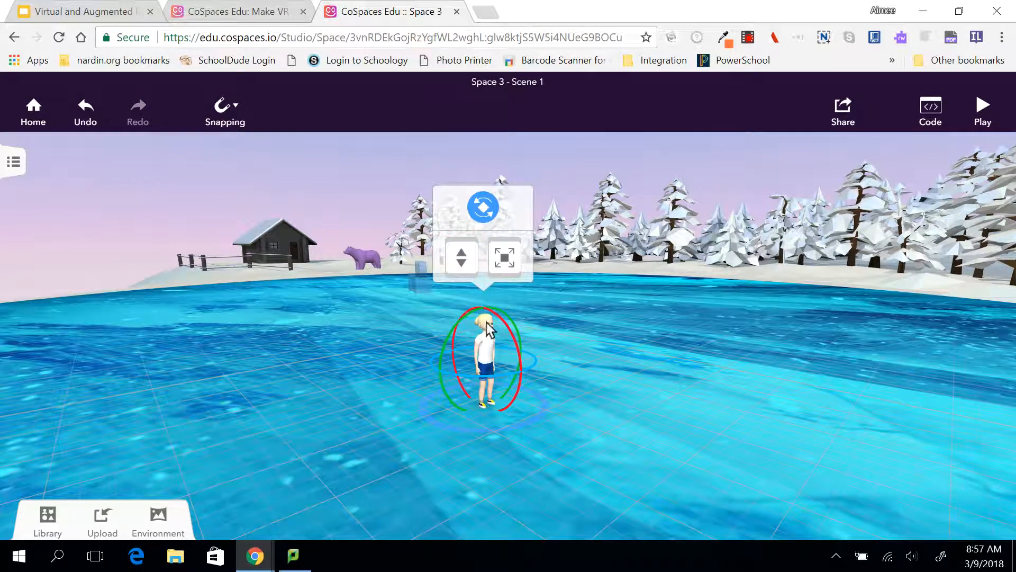
{"action": "mouse_move", "coordinate": [509, 430]}
{"action": "left_mouse_down"}
{"action": "mouse_move", "coordinate": [528, 453]}
{"action": "mouse_move", "coordinate": [524, 424]}
{"action": "left_mouse_up"}
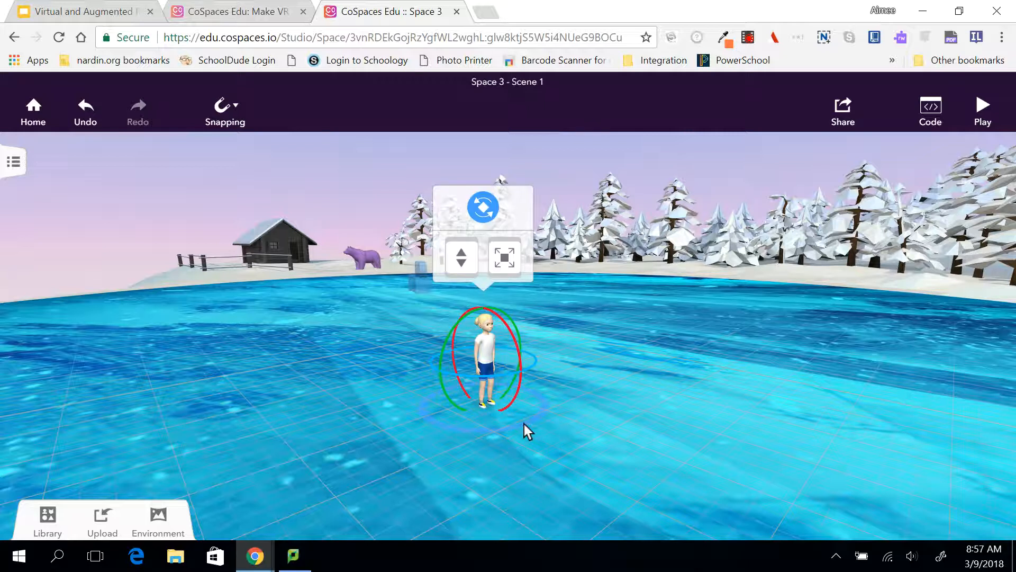
{"action": "left_click_drag", "start_coordinate": [517, 425], "coordinate": [521, 432]}
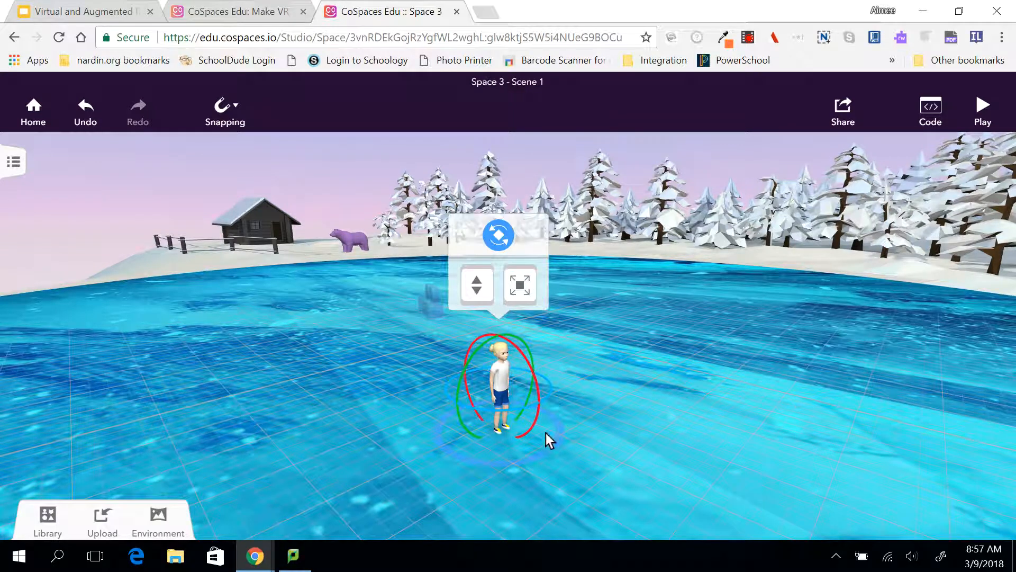
{"action": "left_click", "coordinate": [545, 449]}
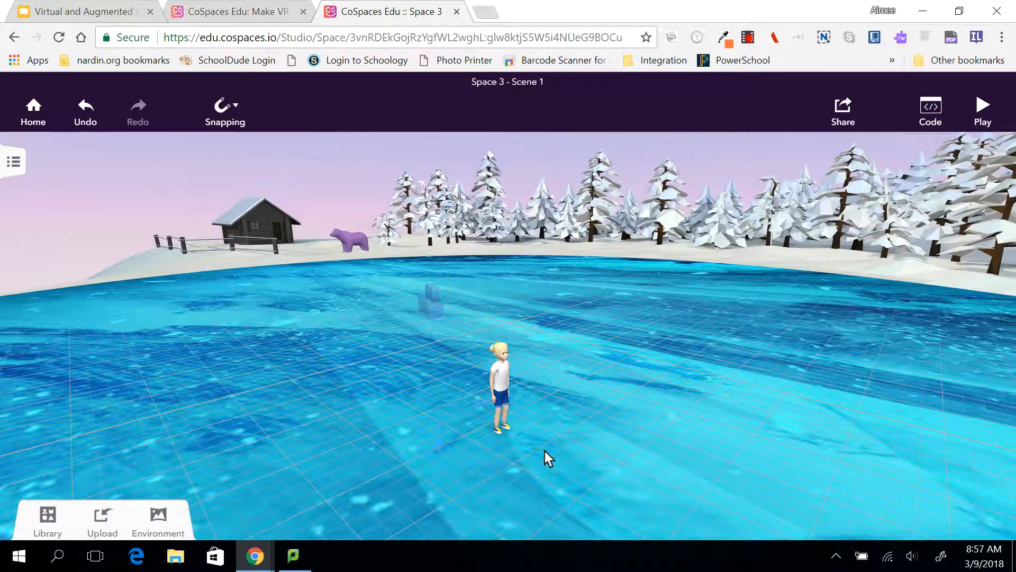
- Enable Use in Blockly for the girl and view her Physics settings
{"action": "left_click", "coordinate": [501, 398]}
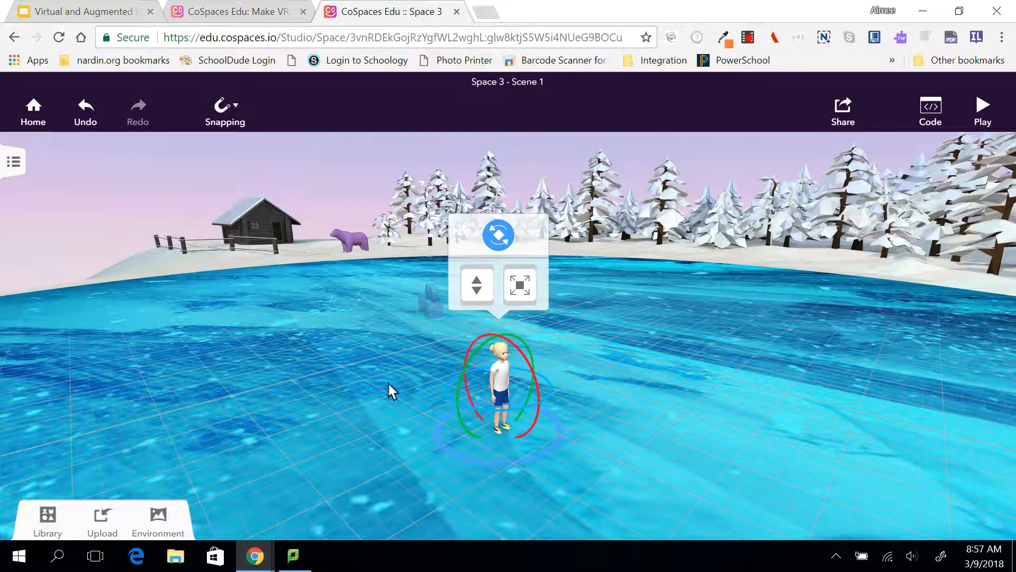
{"action": "right_click", "coordinate": [500, 393]}
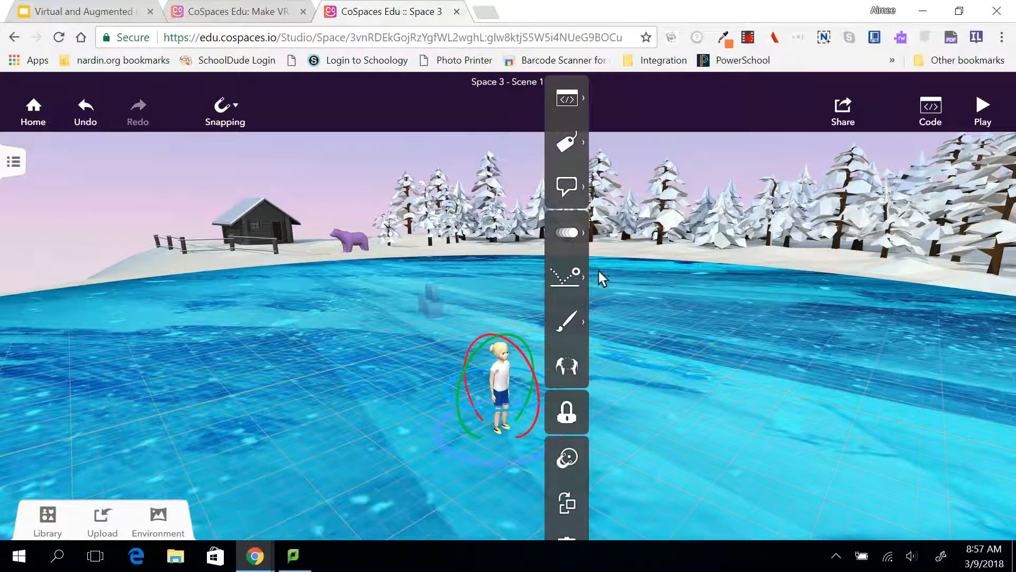
{"action": "left_click", "coordinate": [566, 151]}
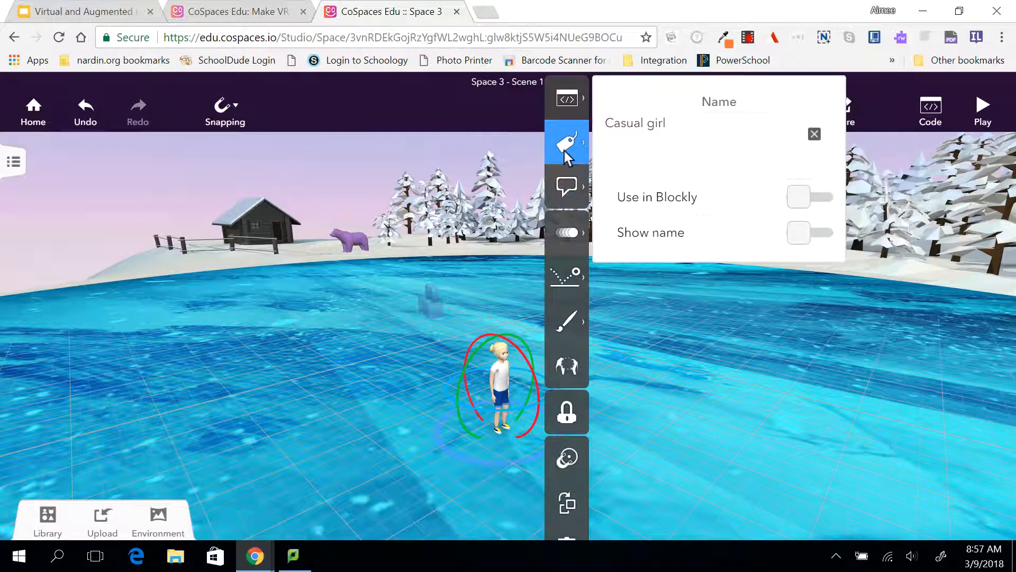
{"action": "left_click", "coordinate": [820, 195]}
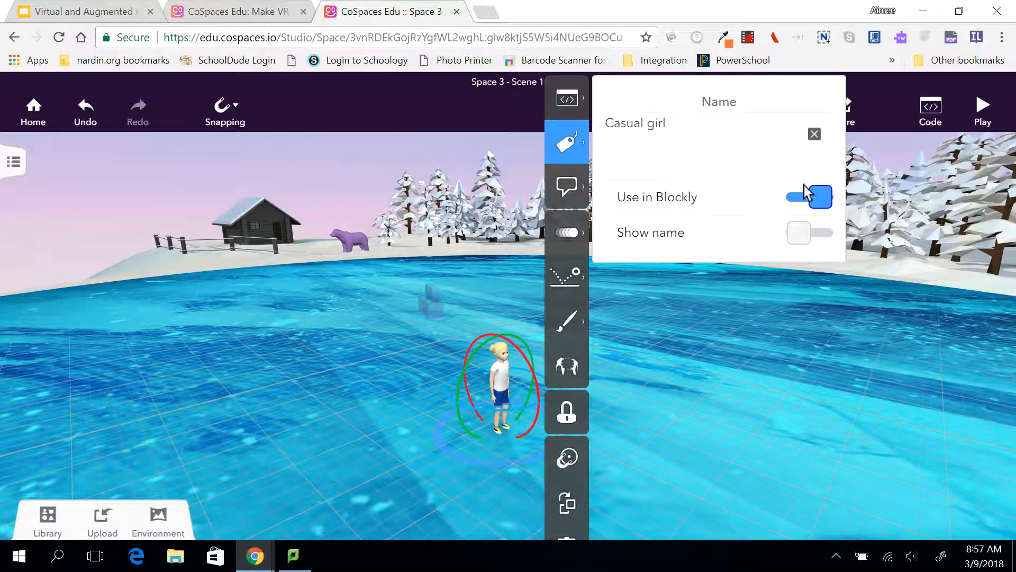
{"action": "left_click", "coordinate": [687, 127]}
{"action": "left_click", "coordinate": [561, 273]}
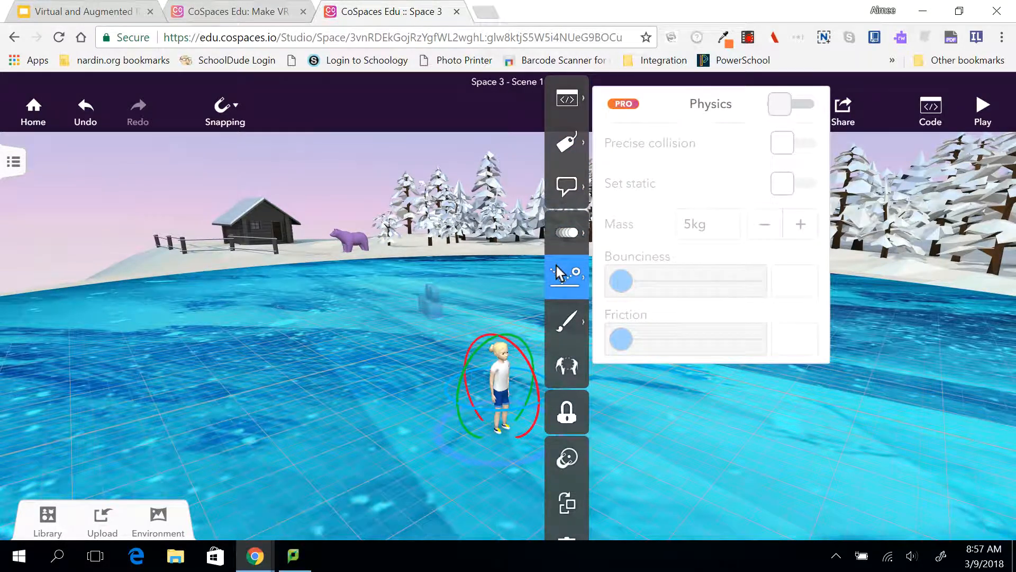
- Color the girl's body golden yellow, after trying dark purple, and her hair dark purple
{"action": "left_click", "coordinate": [569, 323]}
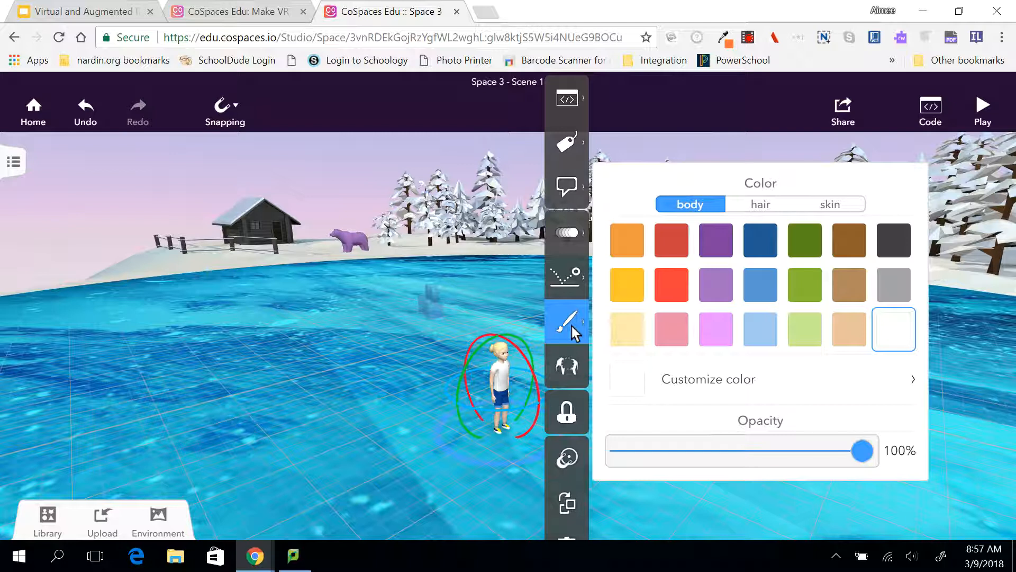
{"action": "left_click", "coordinate": [709, 239]}
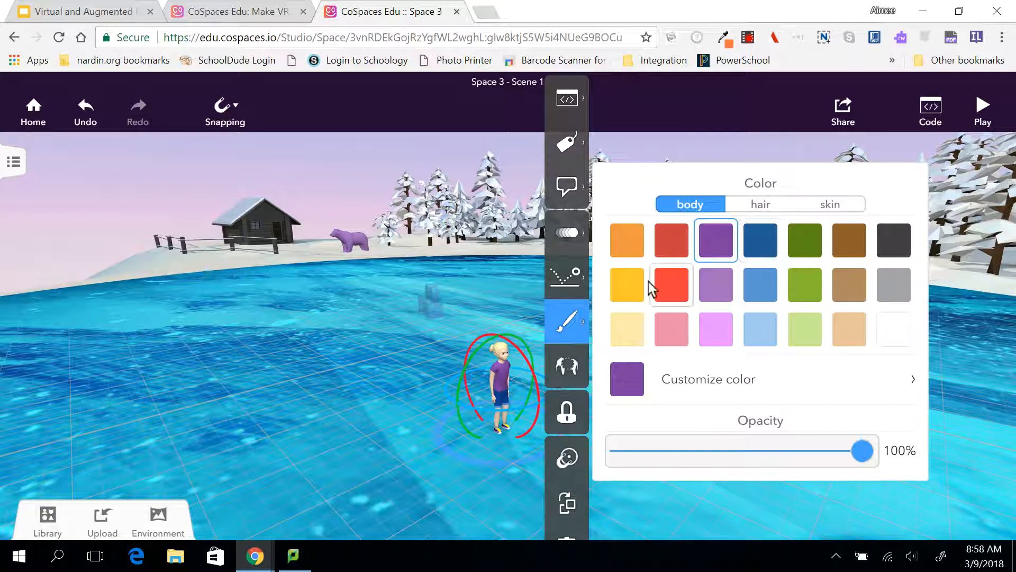
{"action": "left_click", "coordinate": [619, 290]}
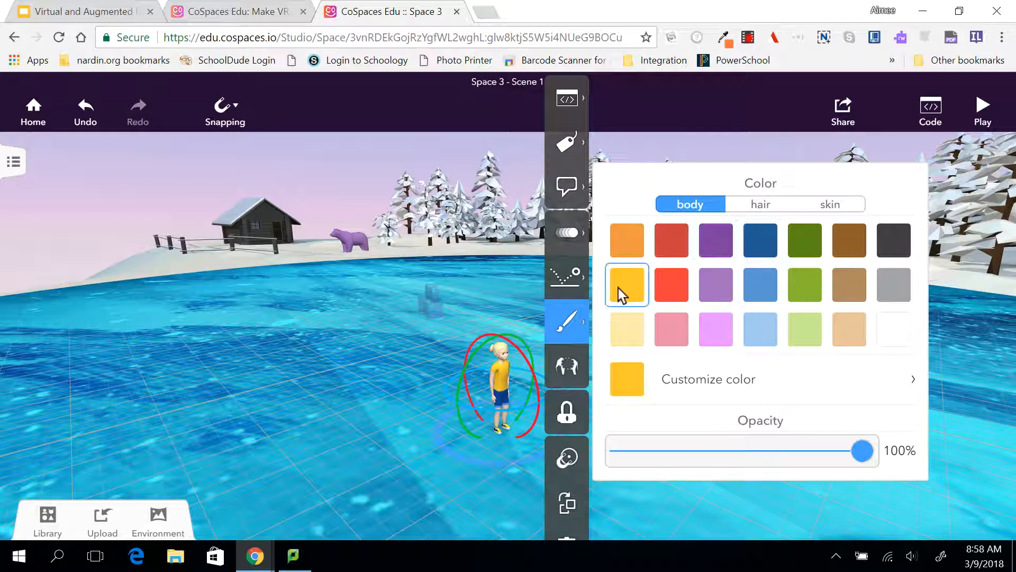
{"action": "left_click", "coordinate": [747, 205]}
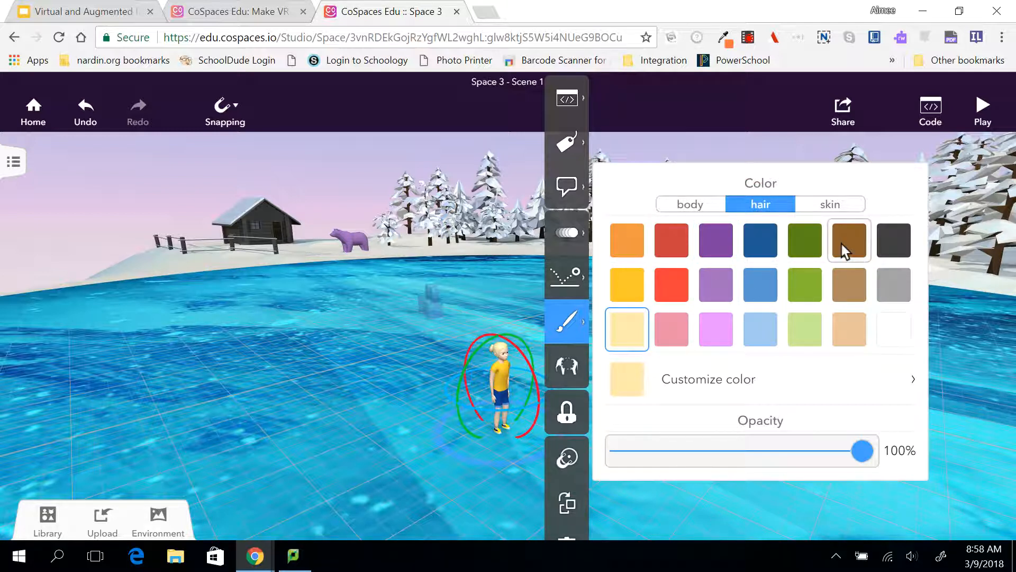
{"action": "left_click", "coordinate": [721, 245]}
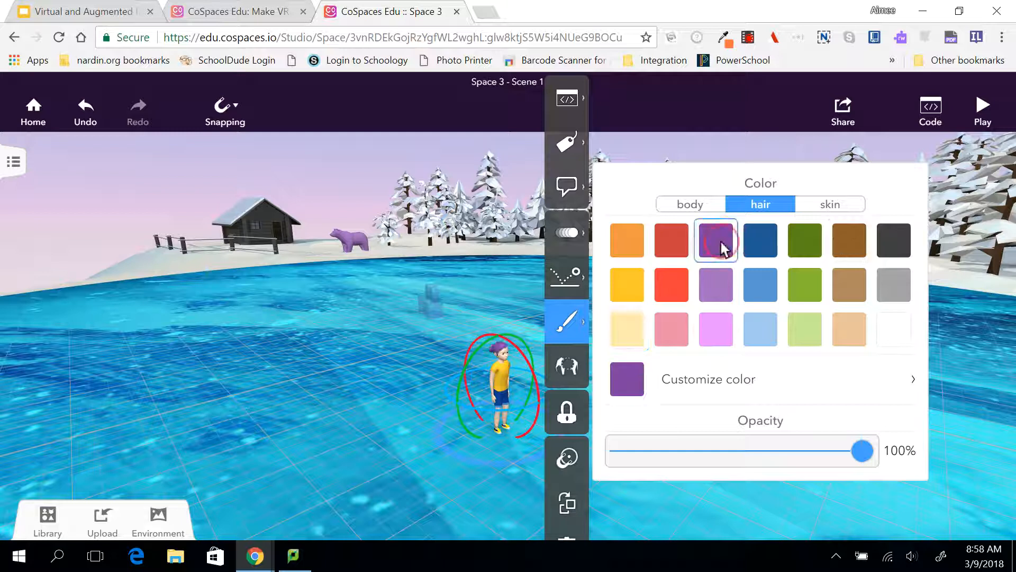
- Color the girl's skin light tan and try out the opacity setting
{"action": "left_click", "coordinate": [819, 207]}
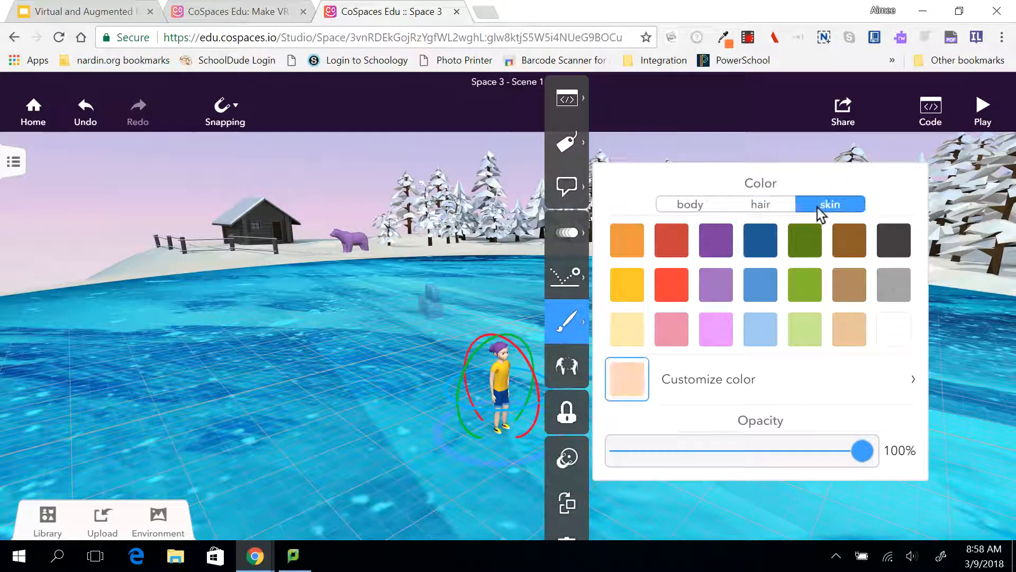
{"action": "left_click", "coordinate": [847, 325]}
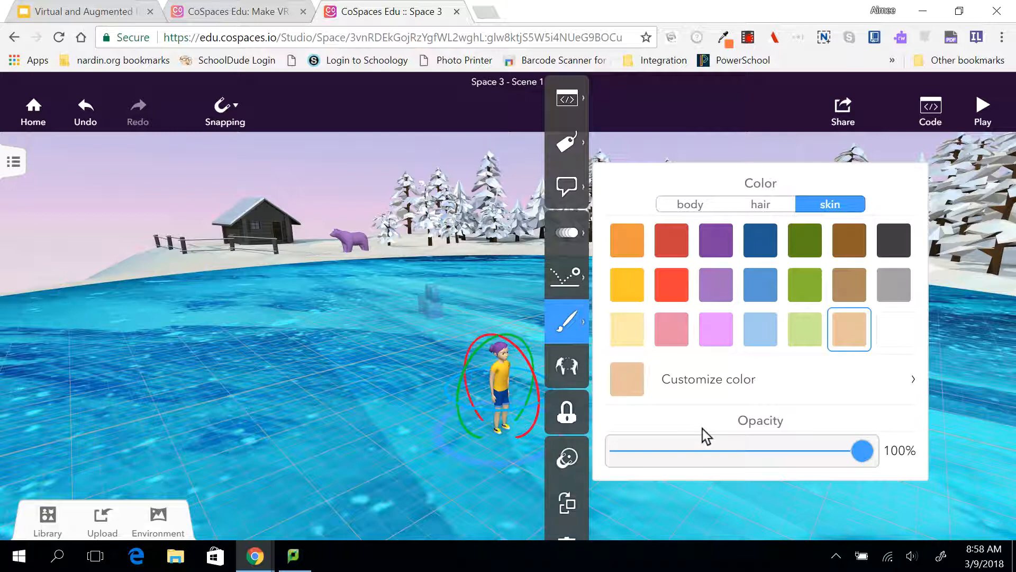
{"action": "left_click_drag", "start_coordinate": [855, 451], "coordinate": [894, 444]}
- Move the girl across the lake to the snowy shore beside the purple bear
{"action": "left_click_drag", "start_coordinate": [392, 382], "coordinate": [560, 257]}
{"action": "left_click", "coordinate": [290, 334]}
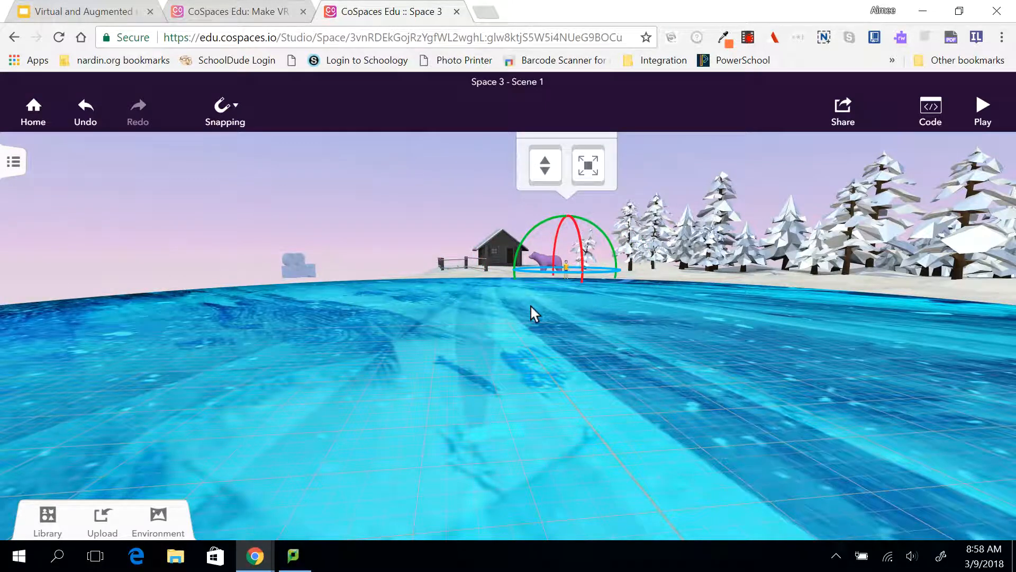
{"action": "left_click", "coordinate": [754, 38]}
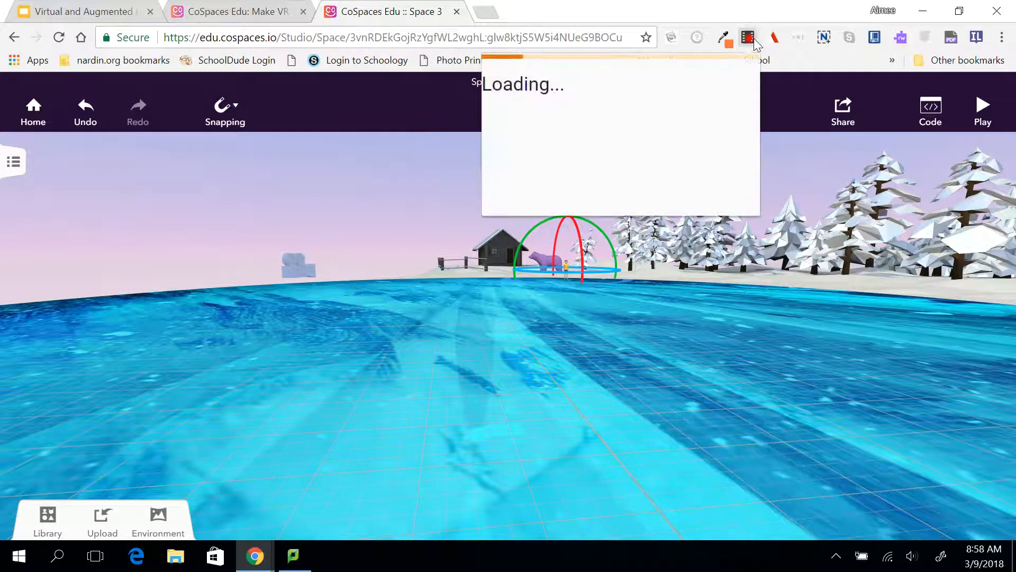